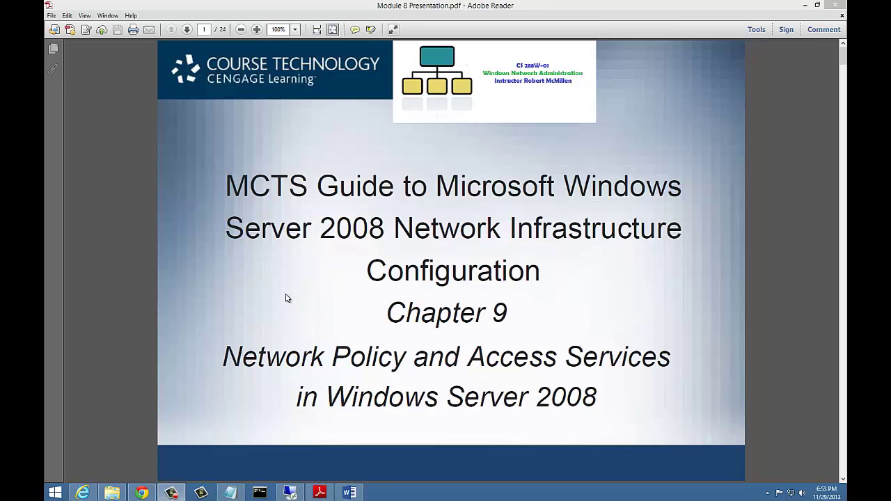
- Read the presentation from the title slide through the objectives, RRAS and two-subnet routing slides to the routing tables slide
left_click(332, 306)
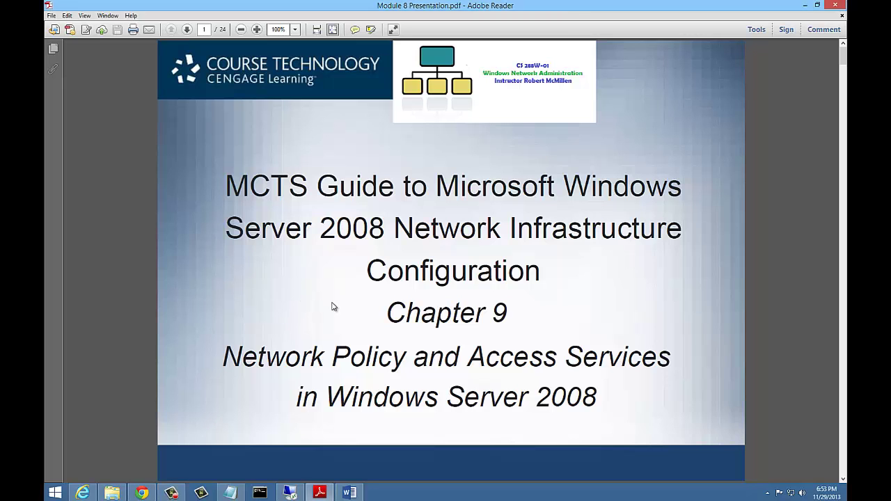
scroll(332, 306, "down", 1)
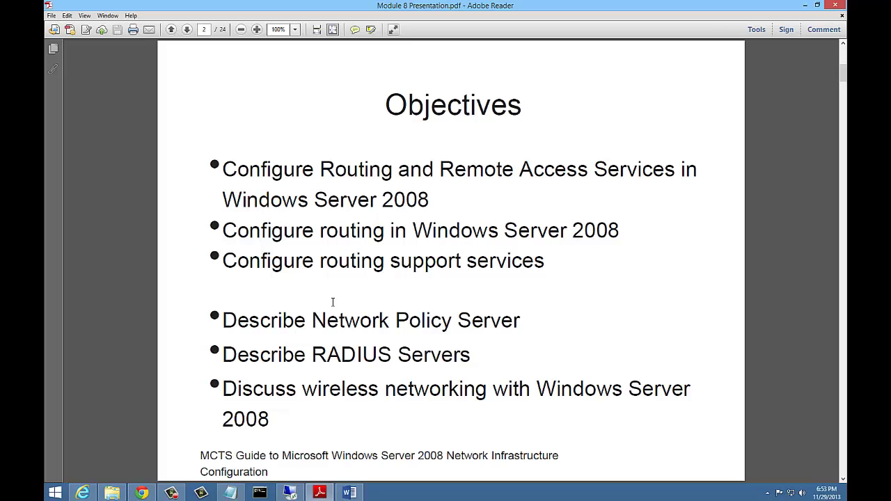
scroll(333, 302, "down", 3)
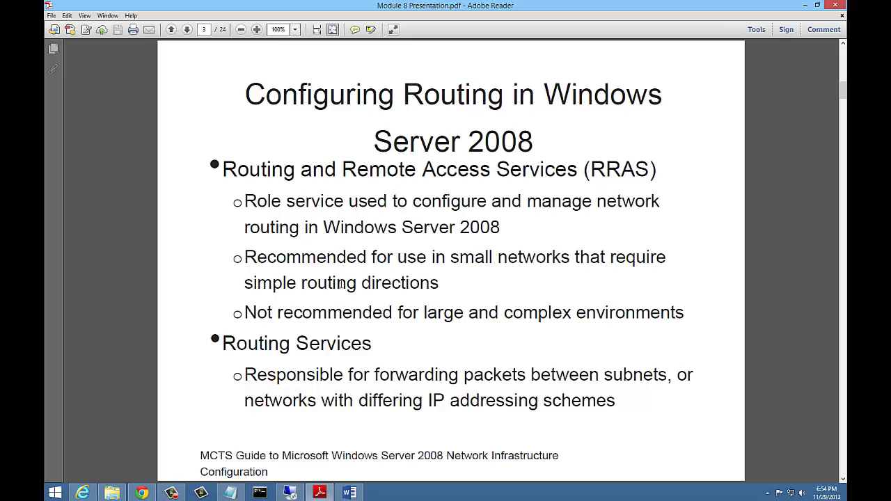
scroll(346, 293, "down", 1)
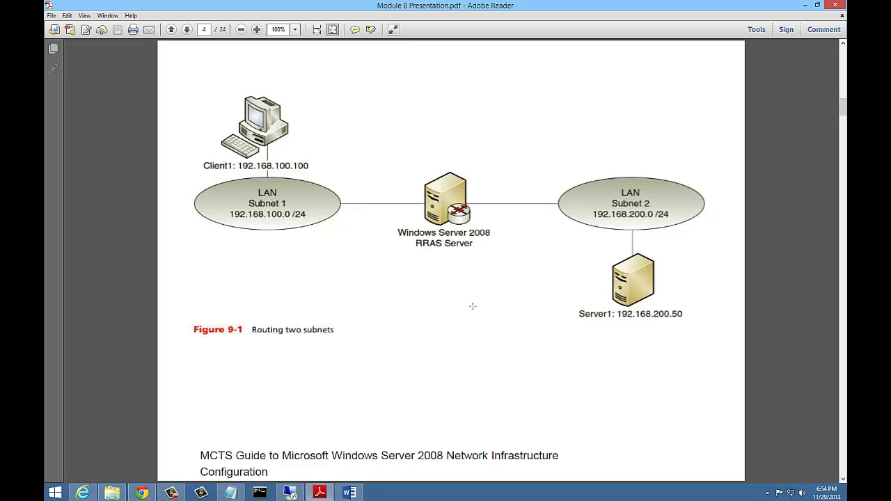
scroll(495, 322, "down", 1)
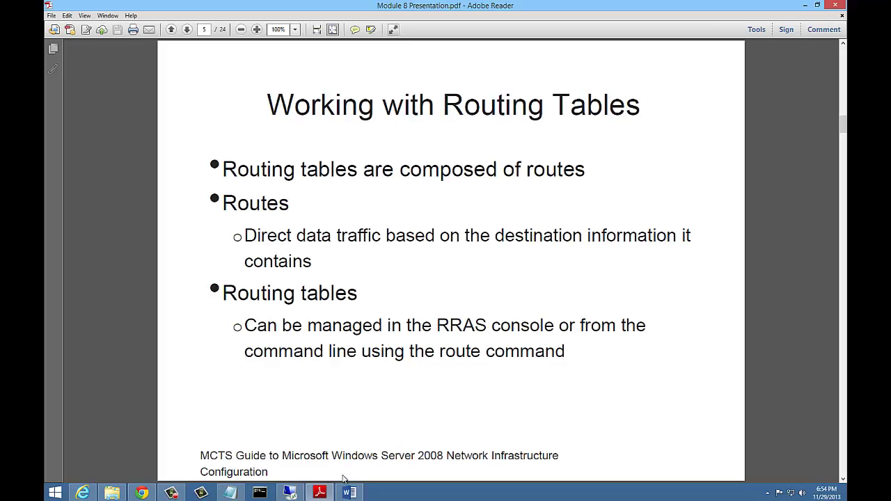
- Switch to Command Prompt, move its window over the middle of the slide, and run route print
left_click(266, 491)
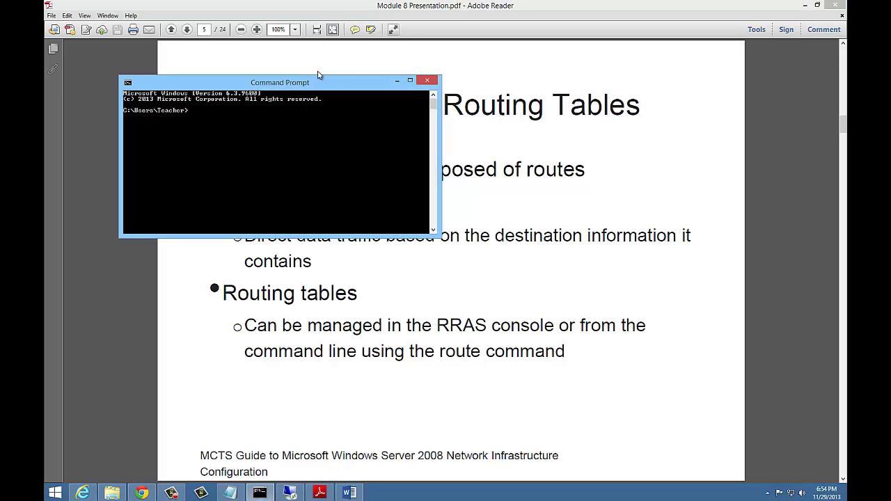
left_click_drag(314, 83, 536, 160)
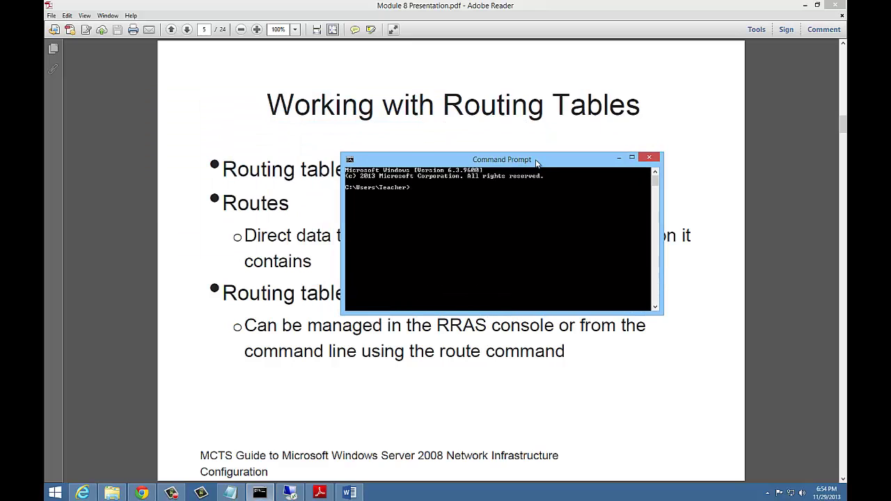
type("route print")
key("Return")
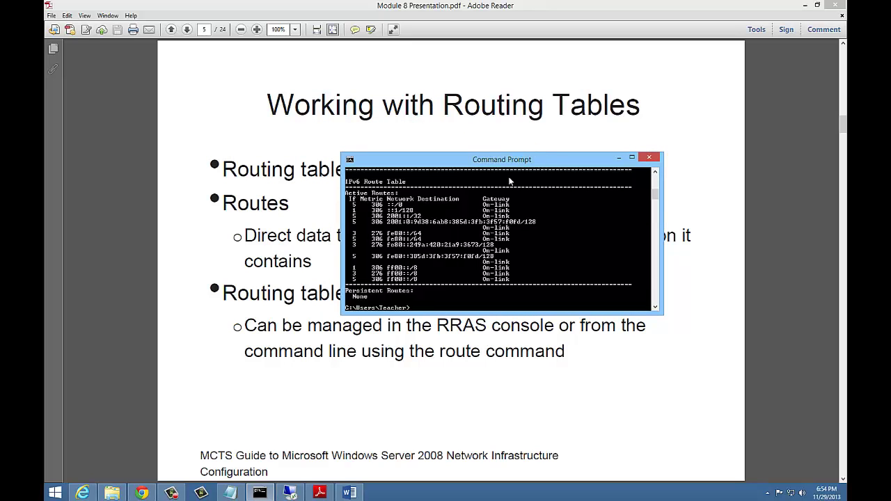
- Examine the IPv4 and IPv6 route tables in the route print output, and return to the presentation
scroll(472, 249, "down", 5)
scroll(471, 249, "up", 4)
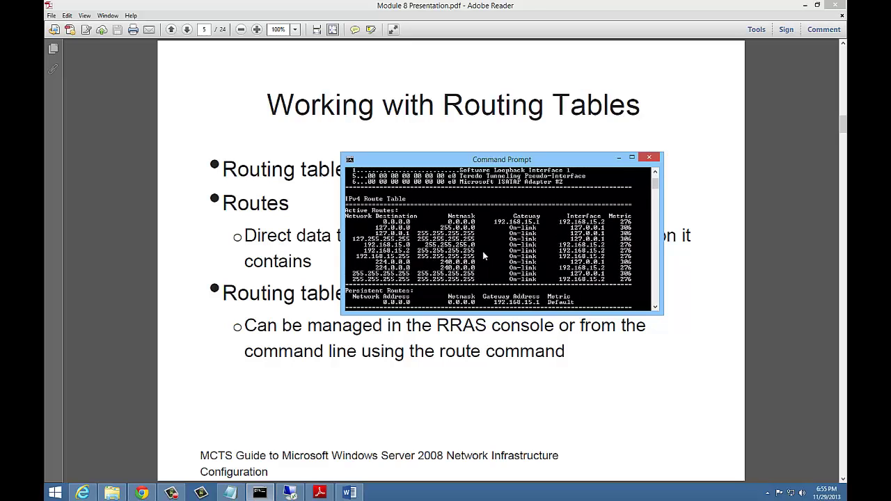
scroll(483, 256, "down", 6)
scroll(484, 256, "down", 2)
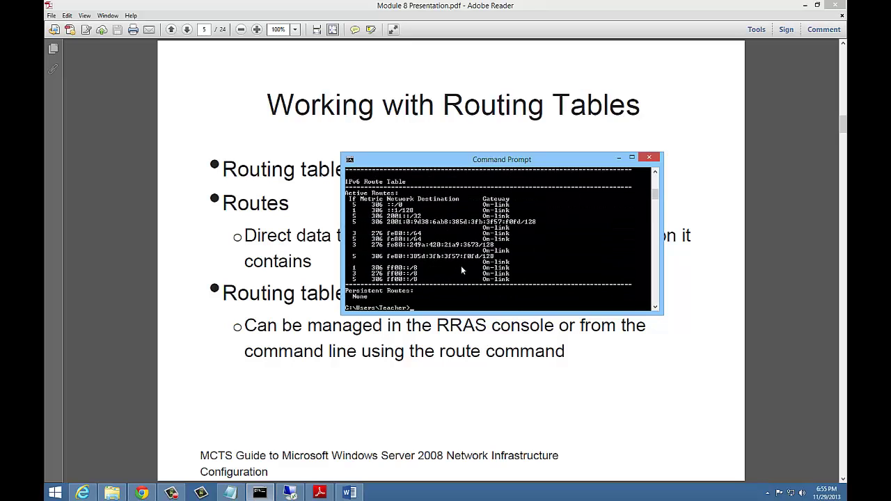
left_click(459, 382)
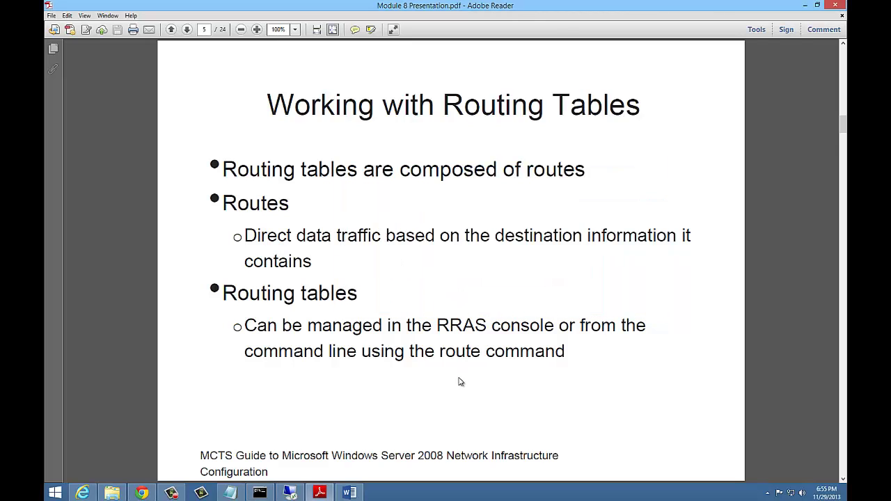
- Go to the route command options table, and write route add /p 192.168.20.0 mask 255.255.255.0 192.168.15.1 in Command Prompt without running it
scroll(459, 381, "down", 2)
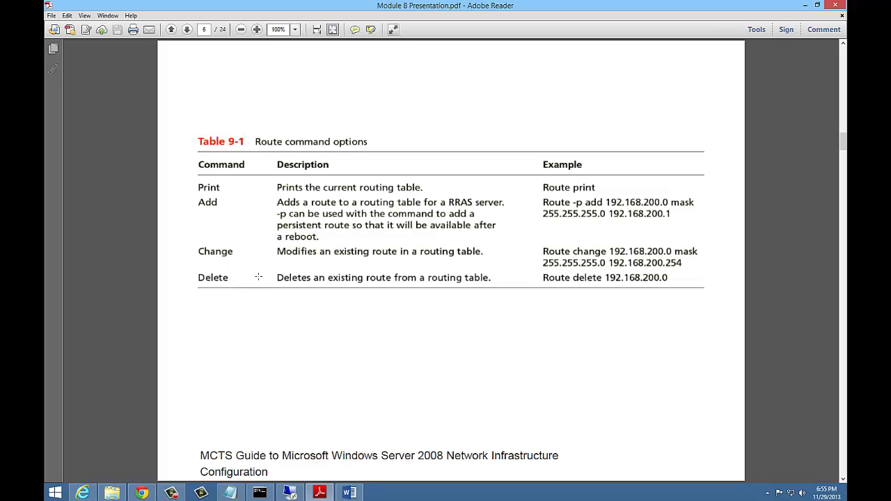
left_click(260, 492)
right_click(488, 285)
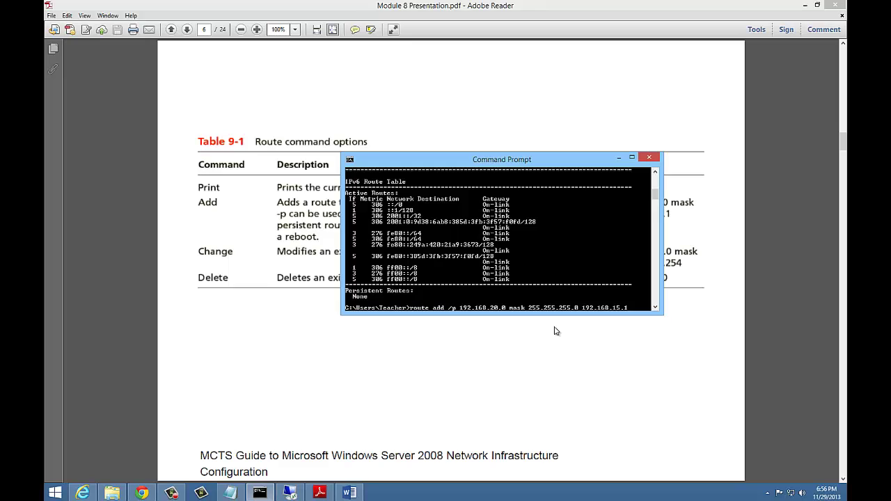
- Change the unexecuted command to route delete 192.168.20.0 mask 255.255.255.0 192.168.15.1, and return to the presentation
key("BackSpace")
key("BackSpace")
key("BackSpace")
key("BackSpace")
key("BackSpace")
key("BackSpace")
key("BackSpace")
type("d")
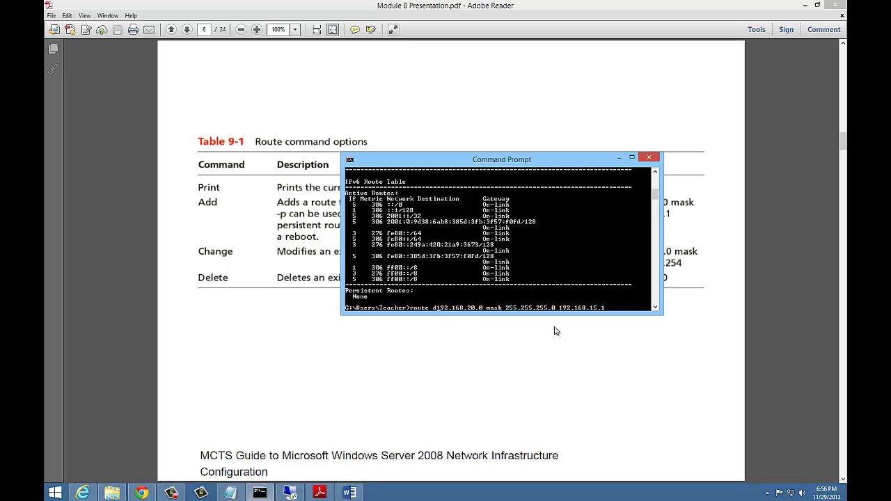
type("elte")
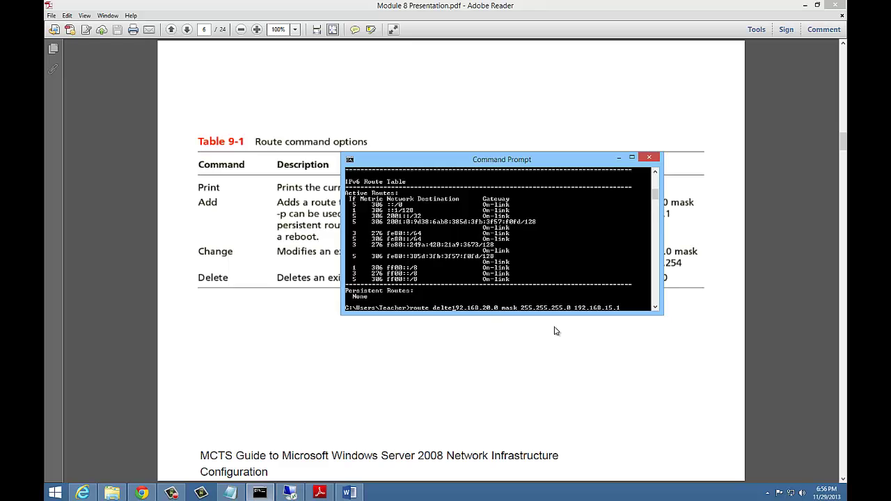
key("BackSpace")
key("BackSpace")
type("ete")
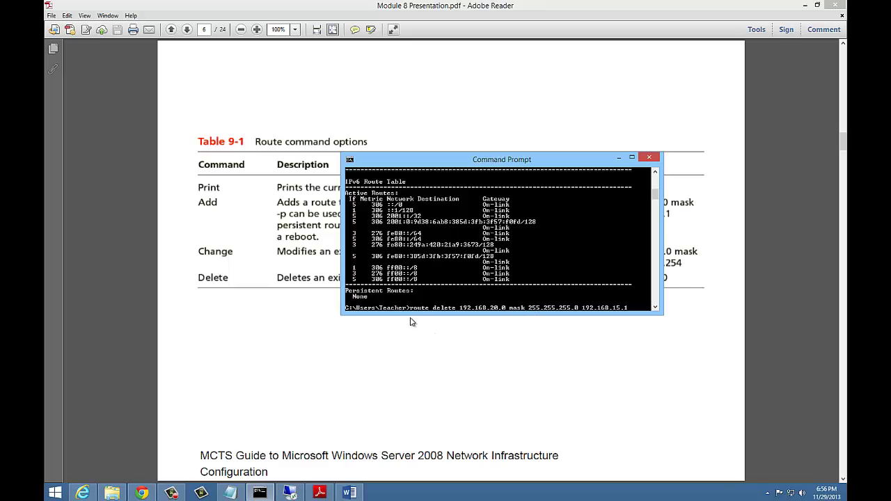
left_click(453, 345)
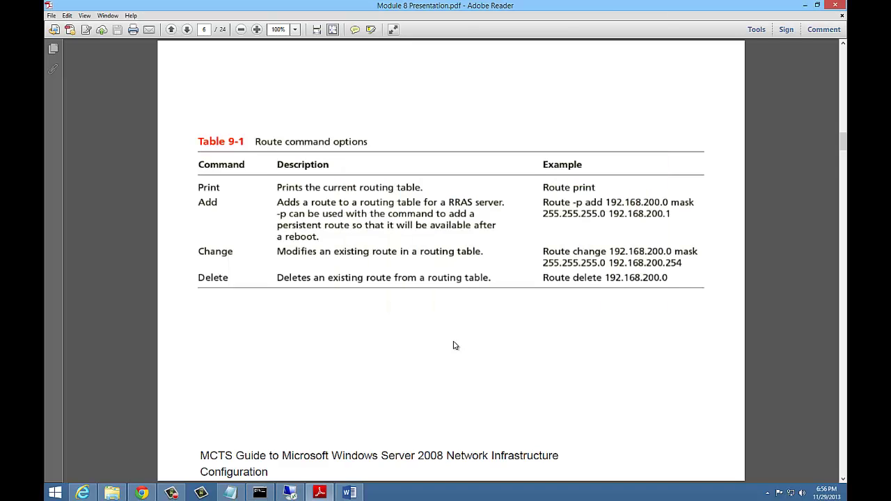
- Read the slides on configuring routes, DHCP relay agent and Network Address Translation, up to the Remote Access Services slide
key("Page_Down")
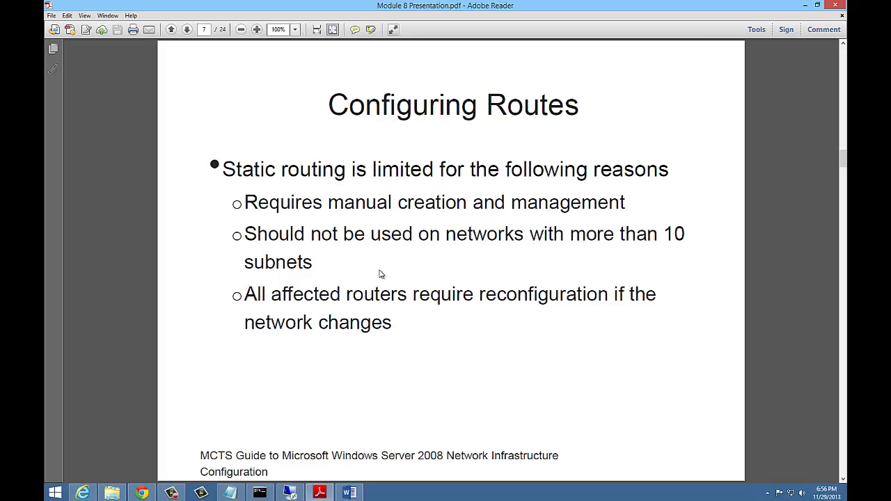
key("Right")
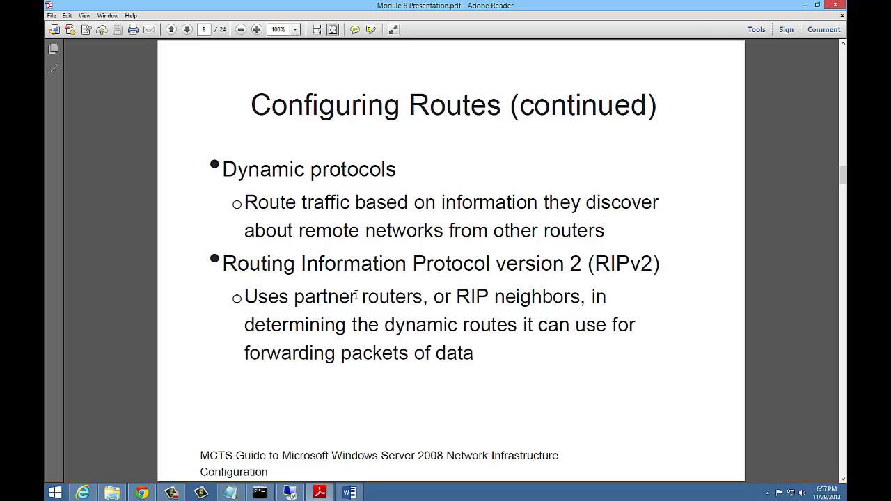
scroll(388, 316, "down", 1)
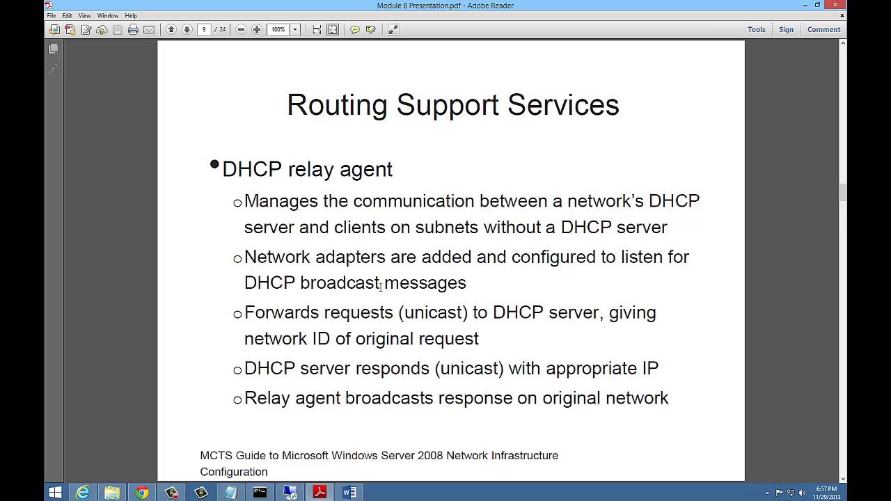
scroll(380, 287, "down", 1)
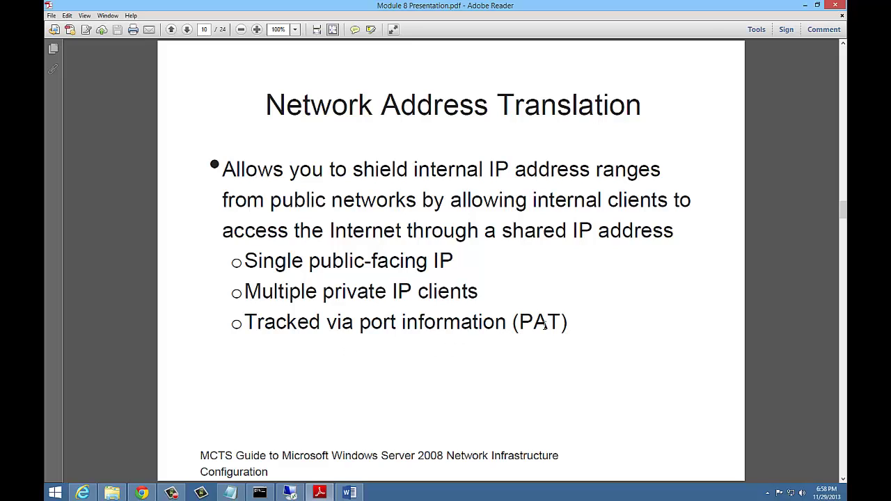
scroll(456, 334, "down", 3)
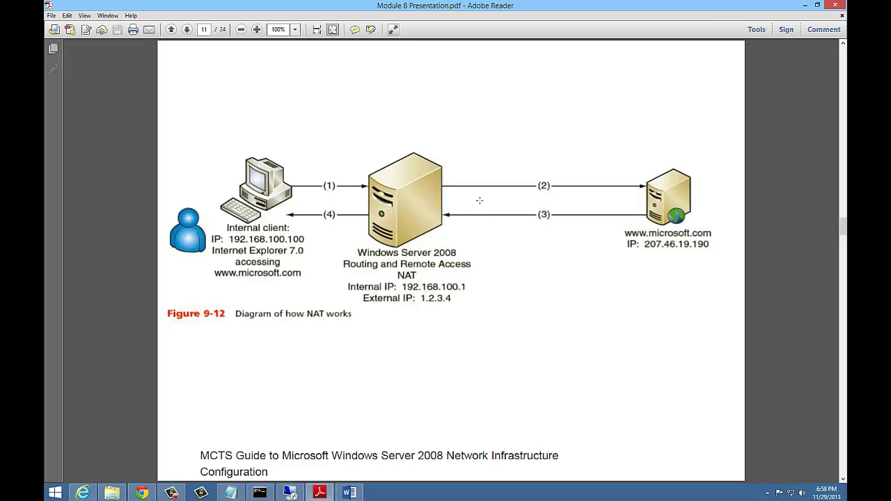
left_click(494, 213)
left_click(661, 254)
scroll(529, 352, "down", 2)
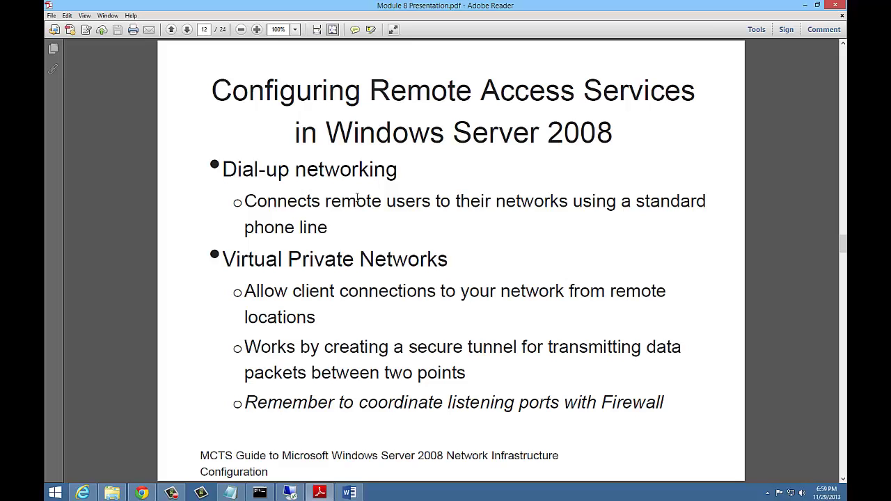
- Read the slides on virtual private networks, VPN firewall ports, Network Policy Server and RADIUS, up to the RADIUS network diagram
left_click(456, 261)
scroll(429, 332, "down", 1)
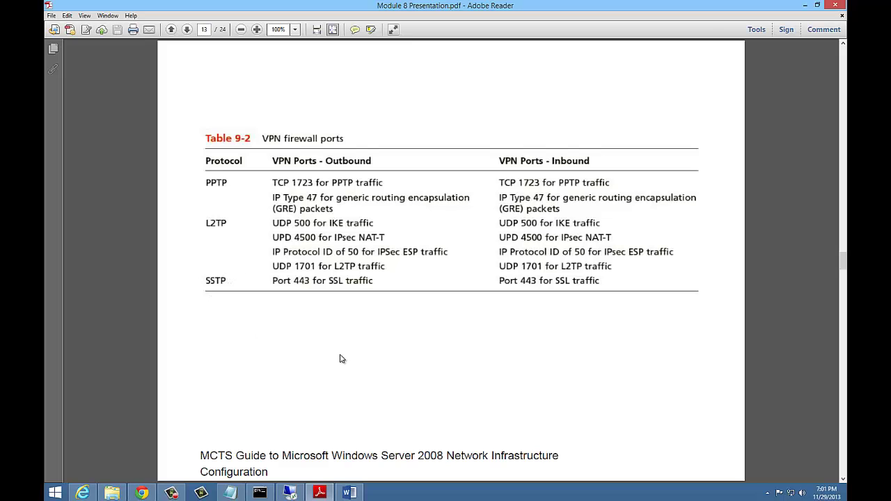
scroll(341, 359, "down", 2)
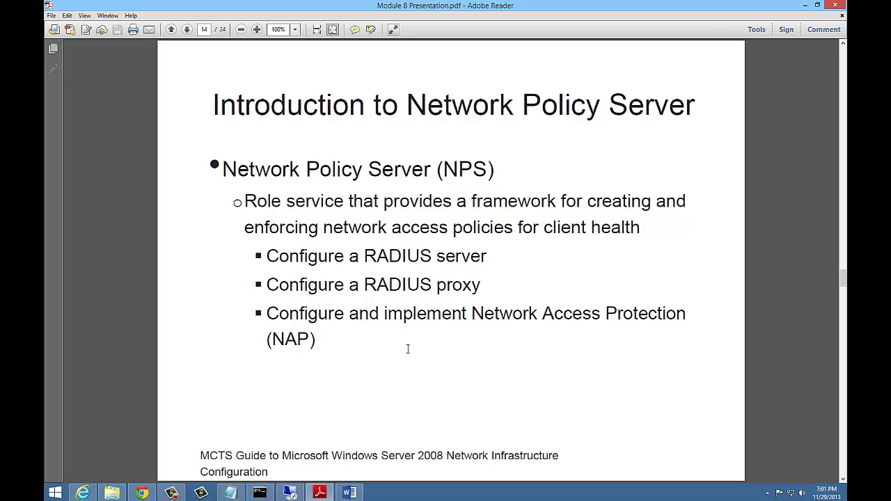
scroll(409, 352, "down", 1)
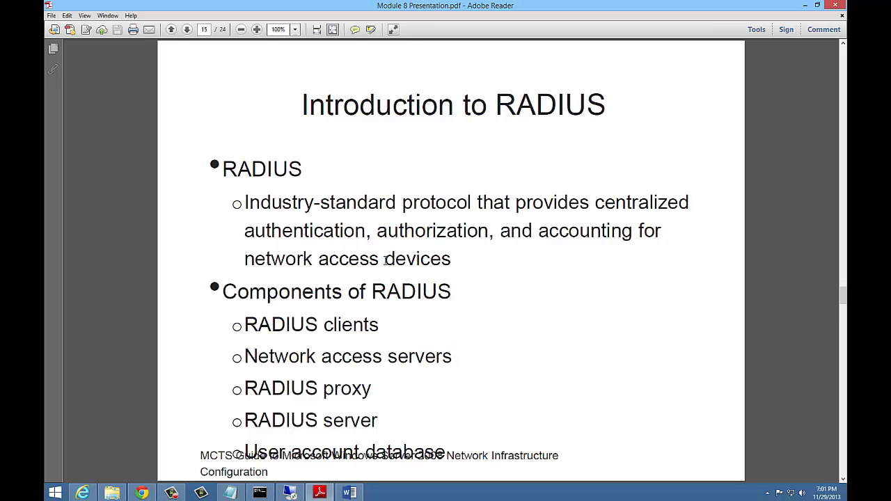
left_click_drag(385, 261, 455, 261)
left_click(462, 263)
scroll(432, 438, "down", 1)
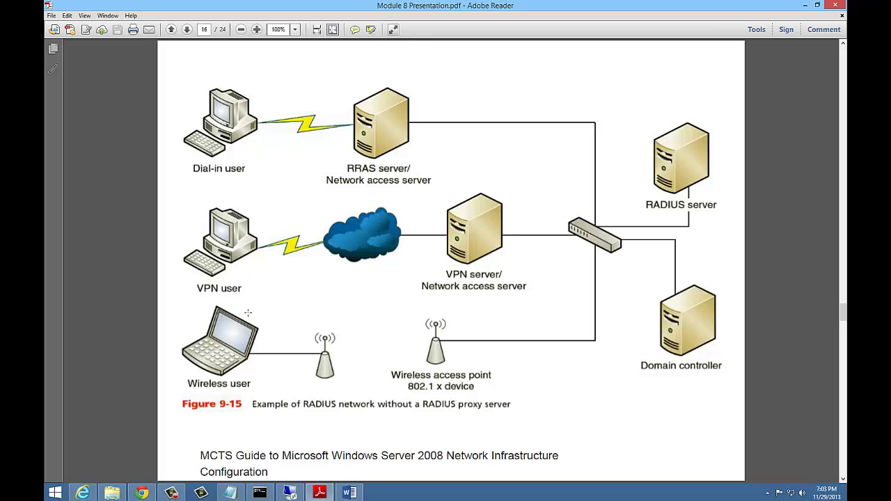
- Examine the RADIUS network diagram without a proxy server, and read the Authentication Protocols slides on 802.1x
left_click(399, 111)
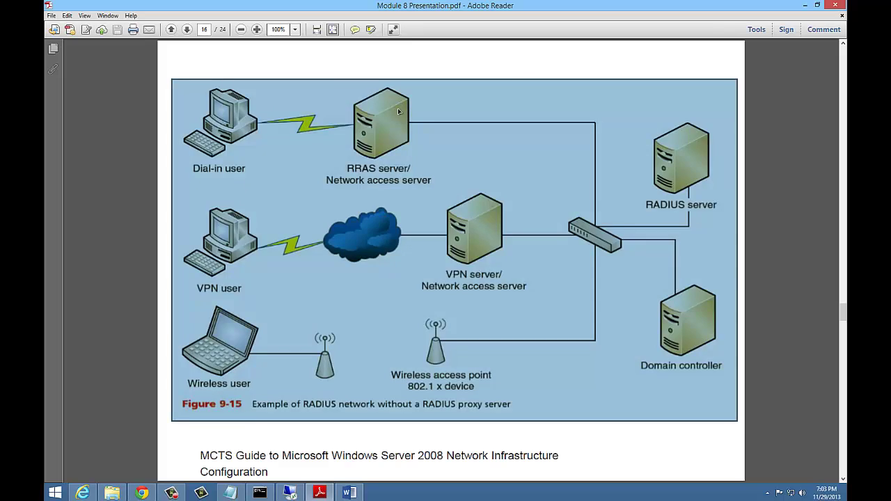
left_click(399, 111)
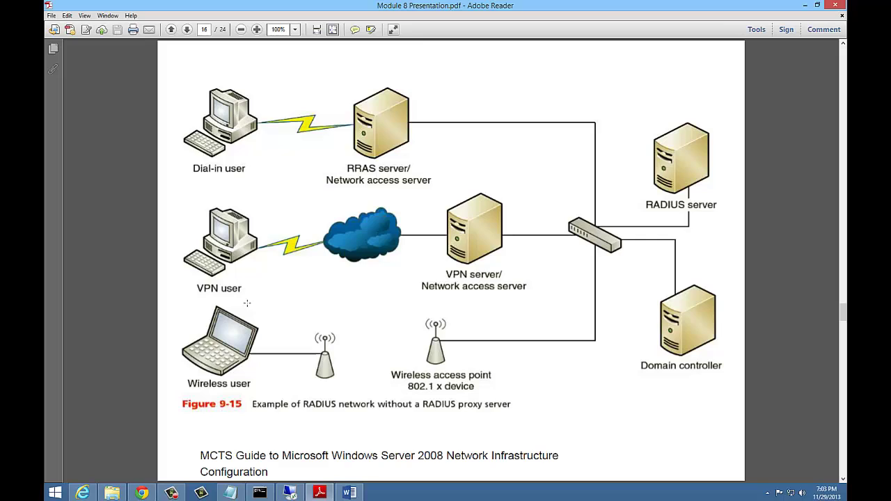
scroll(346, 365, "down", 1)
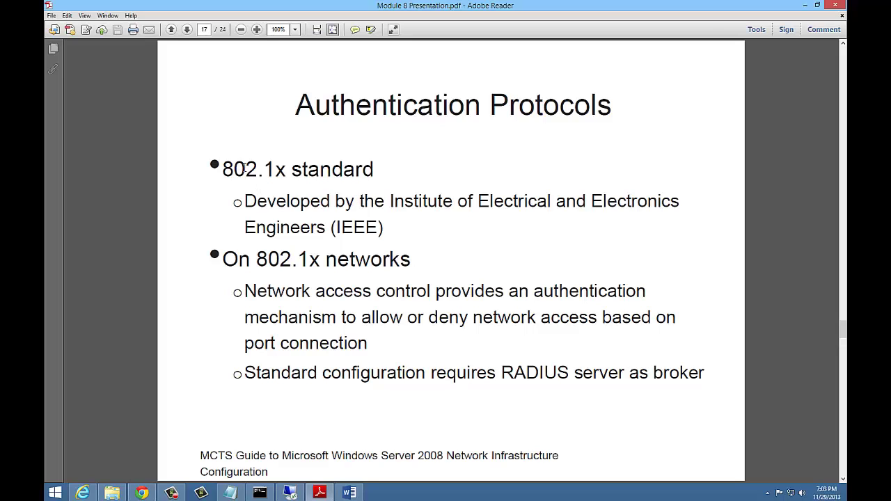
left_click_drag(245, 168, 222, 167)
left_click(258, 170)
key("Right")
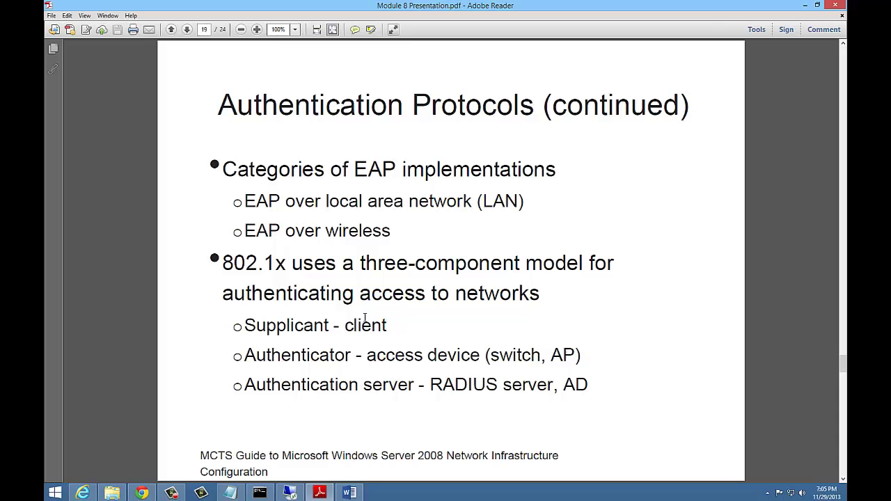
- Read the Network Access Protection slide, the repeated RADIUS network diagram and the summary slides up to page 23
scroll(404, 385, "down", 1)
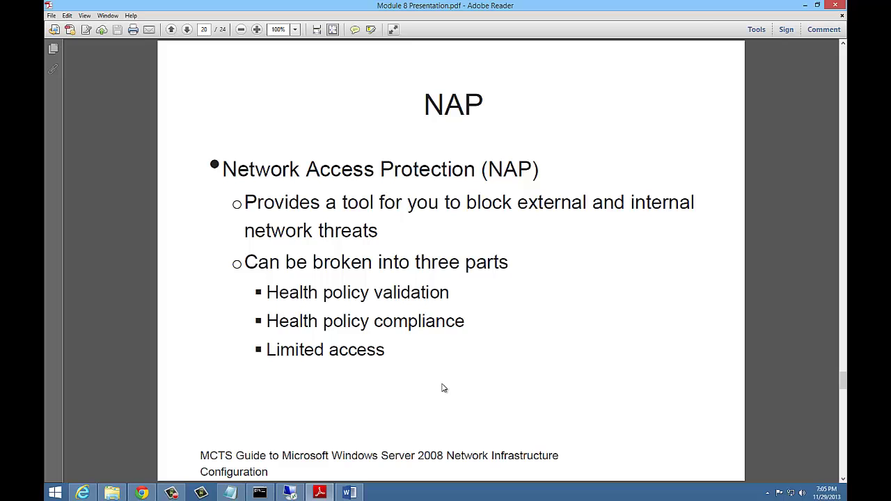
scroll(444, 388, "down", 3)
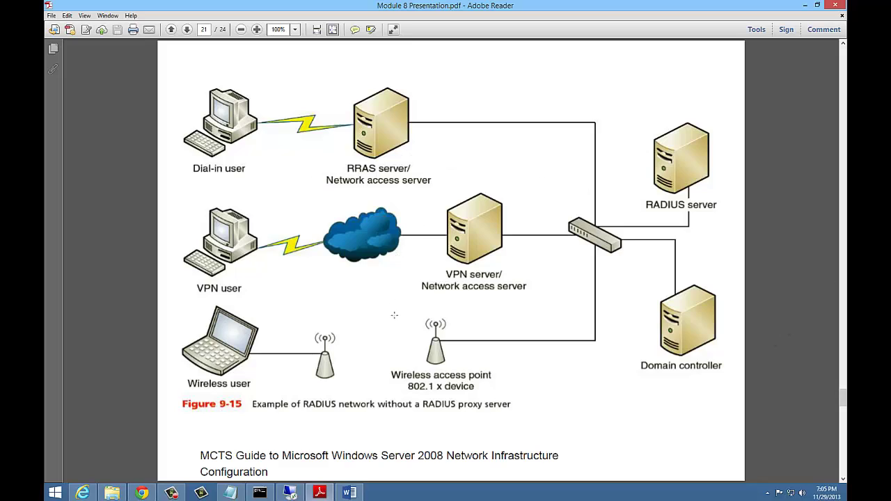
scroll(394, 315, "down", 1)
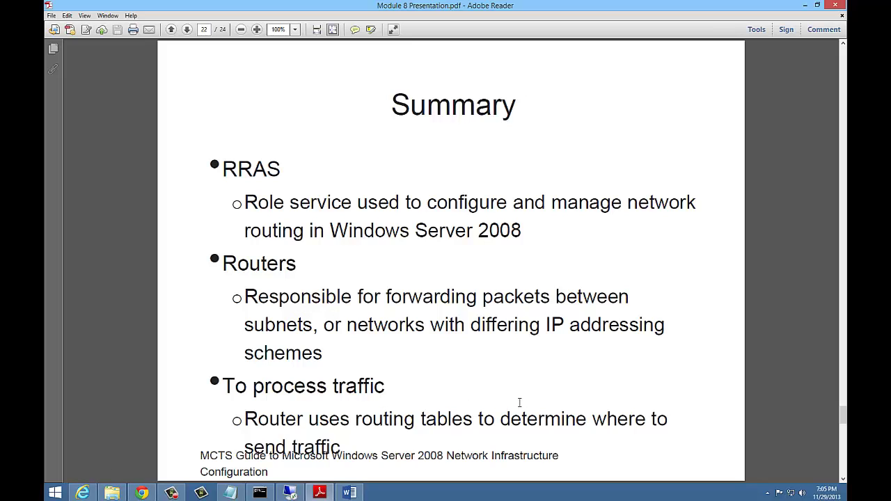
key("Right")
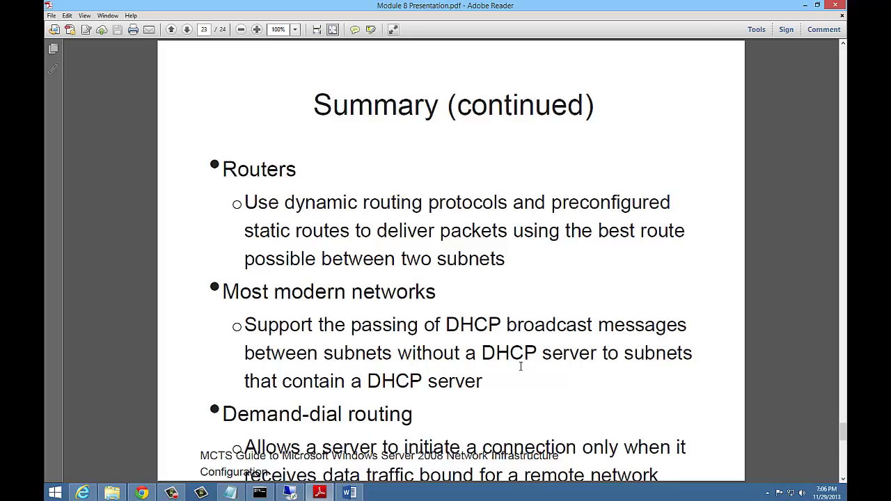
- Read the final summary slide on VPNs, NAT and RADIUS, and switch to the Remote Desktop session in a maximized window
scroll(520, 366, "down", 3)
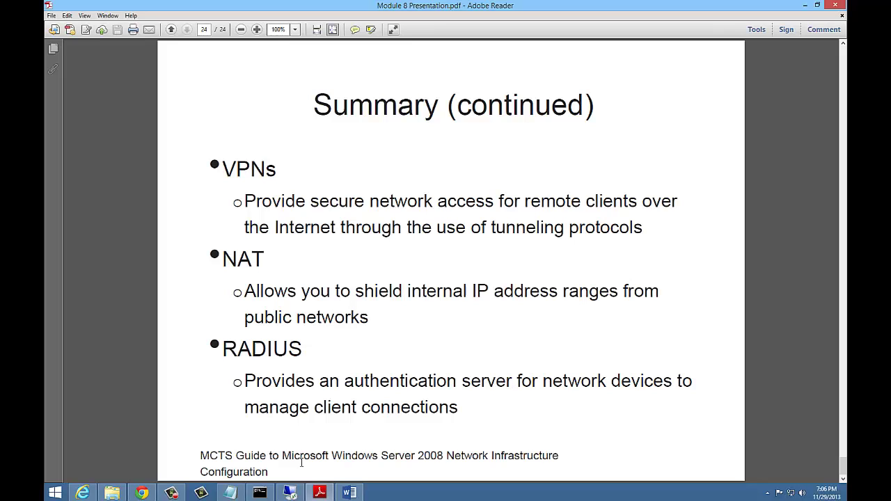
left_click(289, 493)
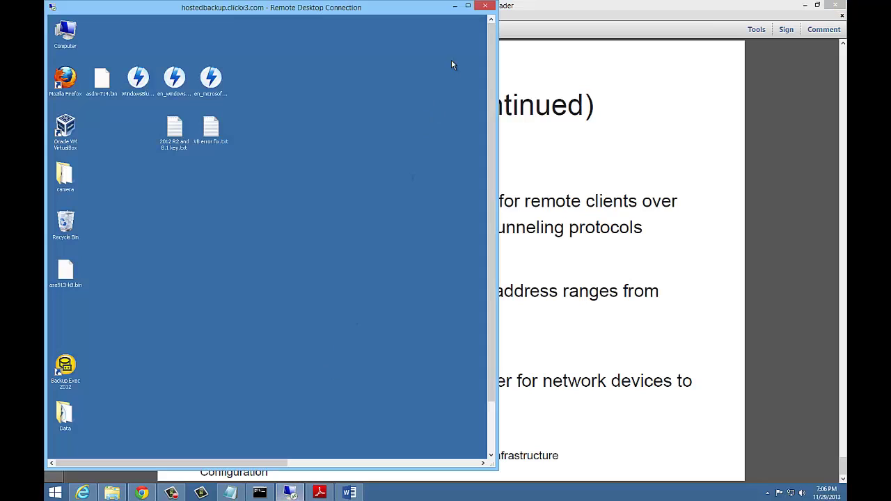
left_click(467, 6)
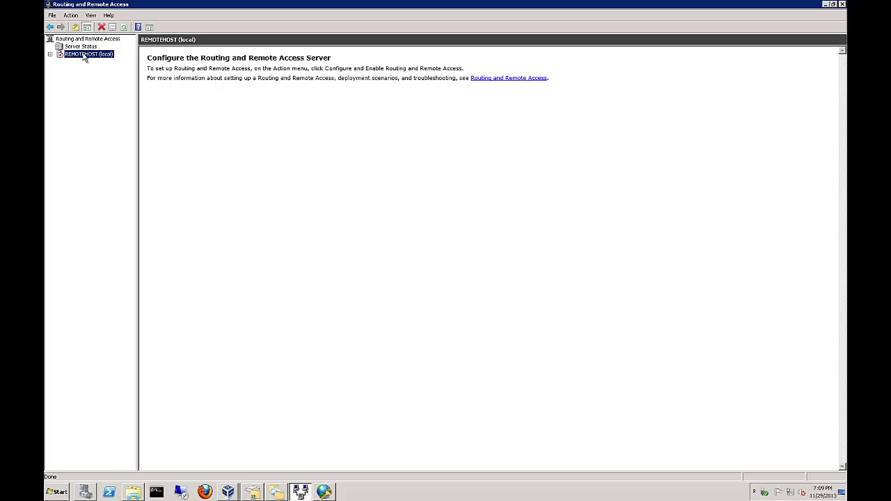
- Configure and enable Routing and Remote Access on REMOTEHOST using a custom configuration with VPN access
right_click(87, 57)
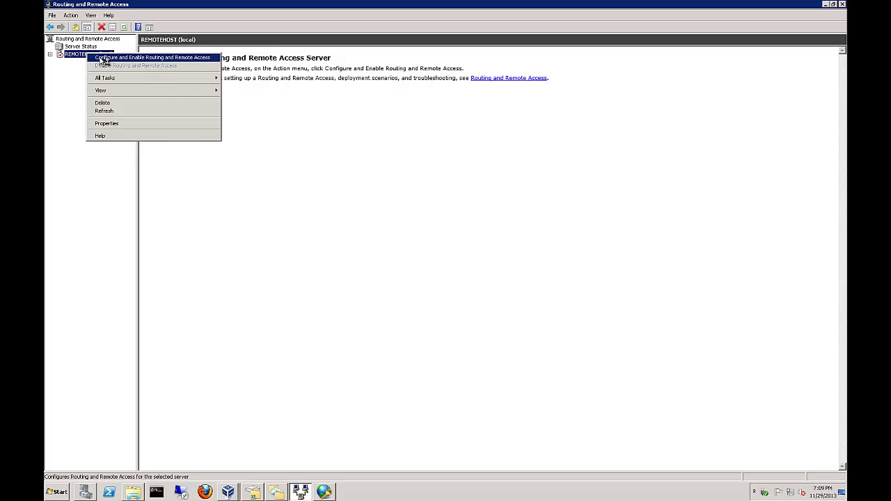
left_click(103, 59)
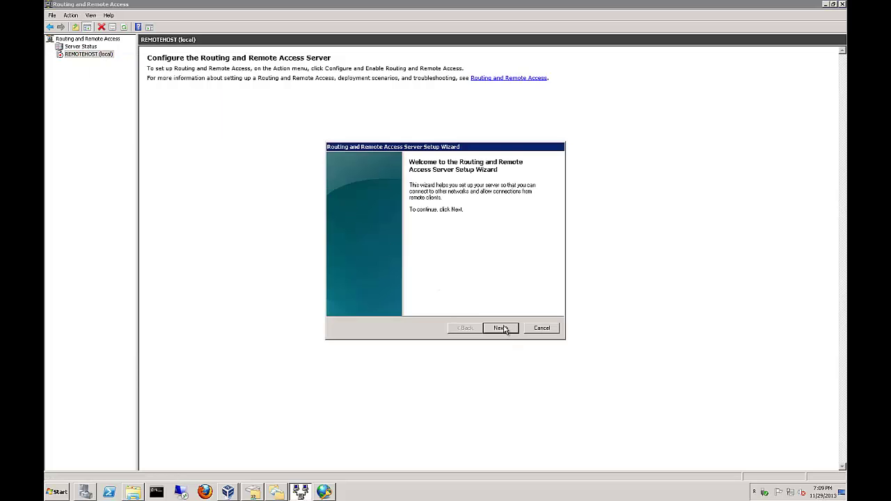
left_click(501, 328)
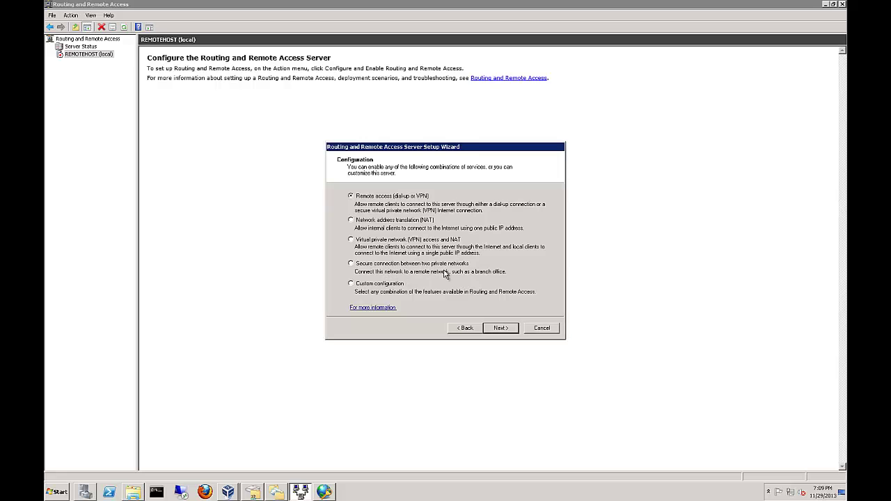
left_click(387, 286)
left_click(498, 329)
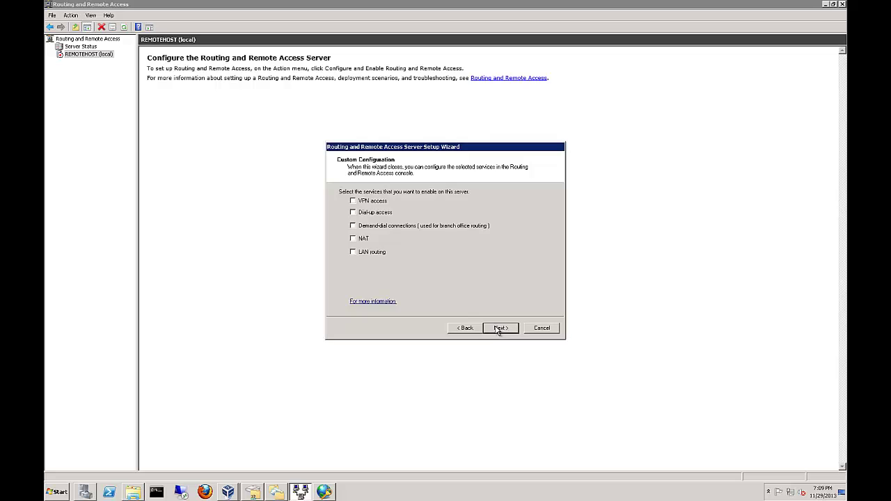
left_click(377, 202)
left_click(498, 328)
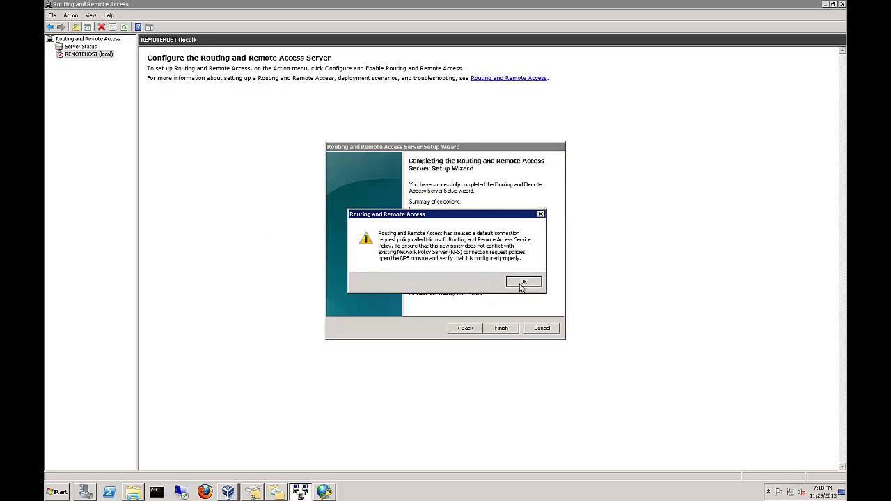
left_click(519, 282)
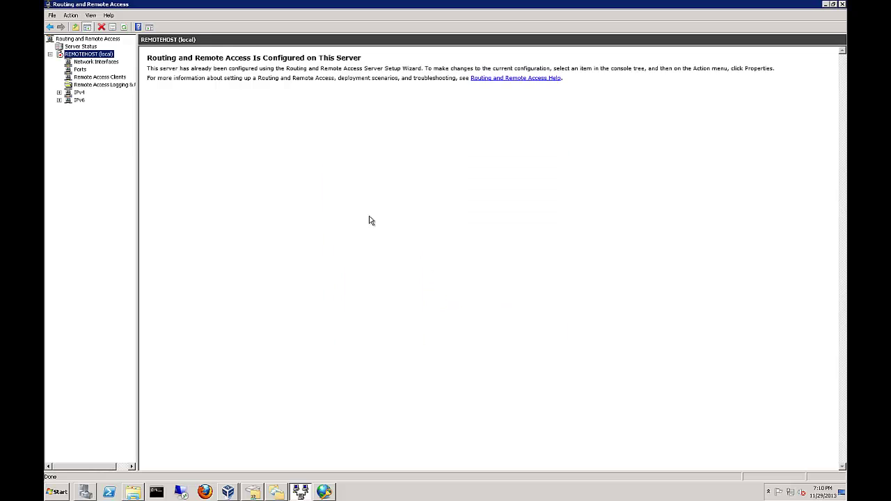
- Start the Routing and Remote Access service on the REMOTEHOST server
right_click(91, 56)
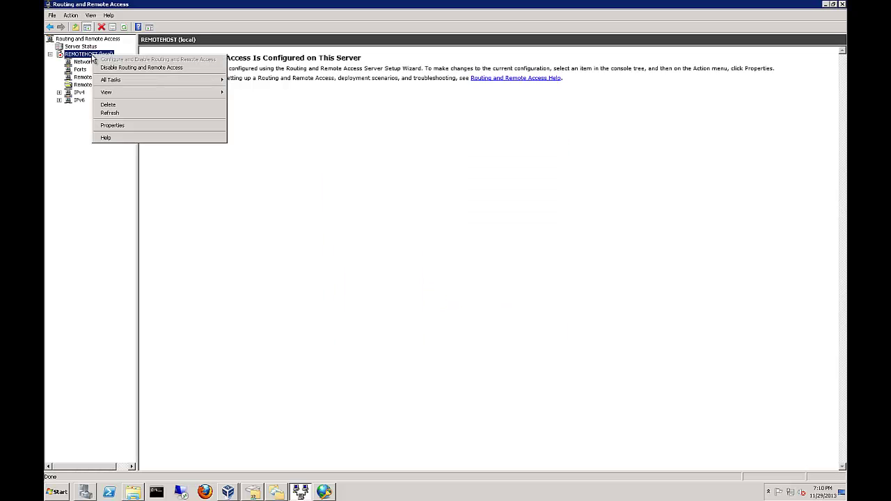
key("Escape")
double_click(82, 56)
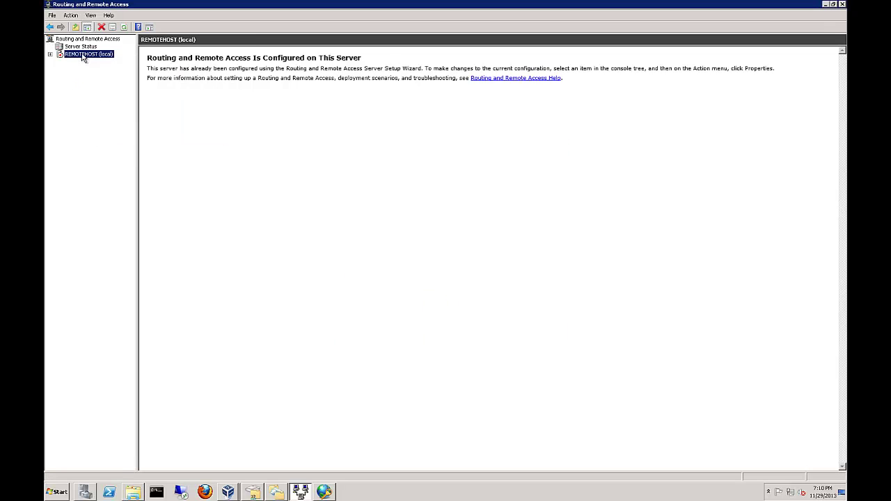
double_click(82, 56)
right_click(84, 55)
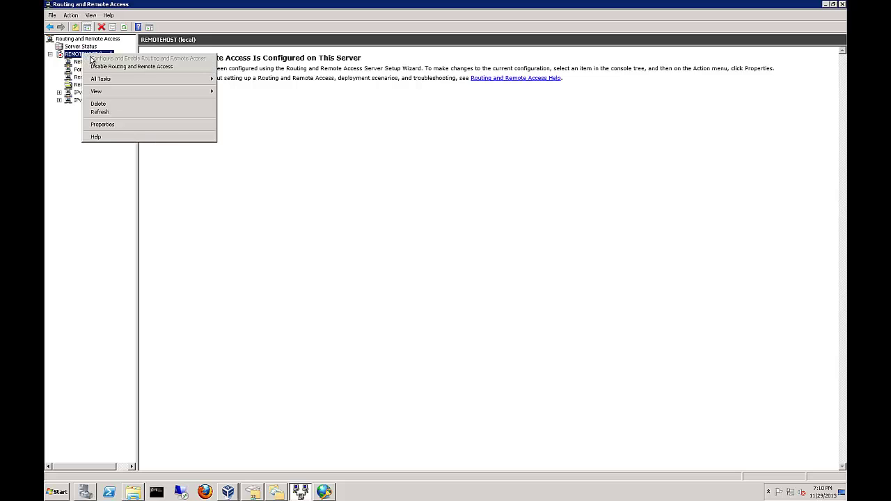
mouse_move(104, 80)
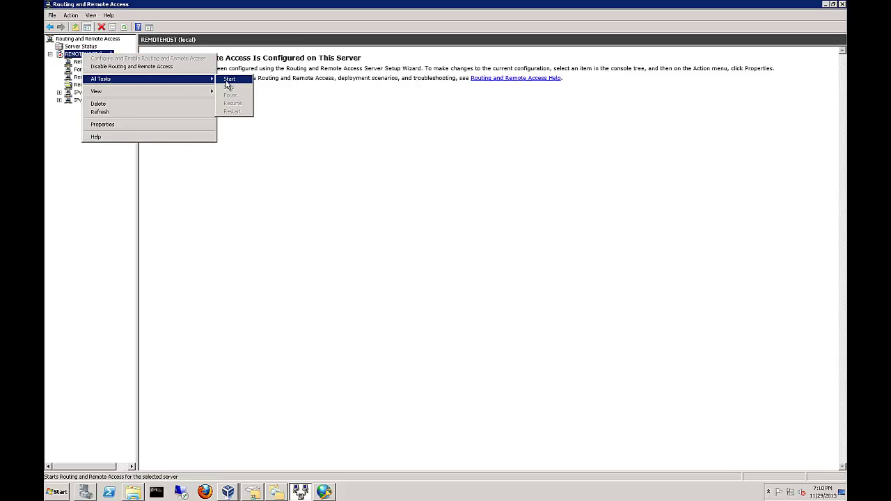
left_click(229, 81)
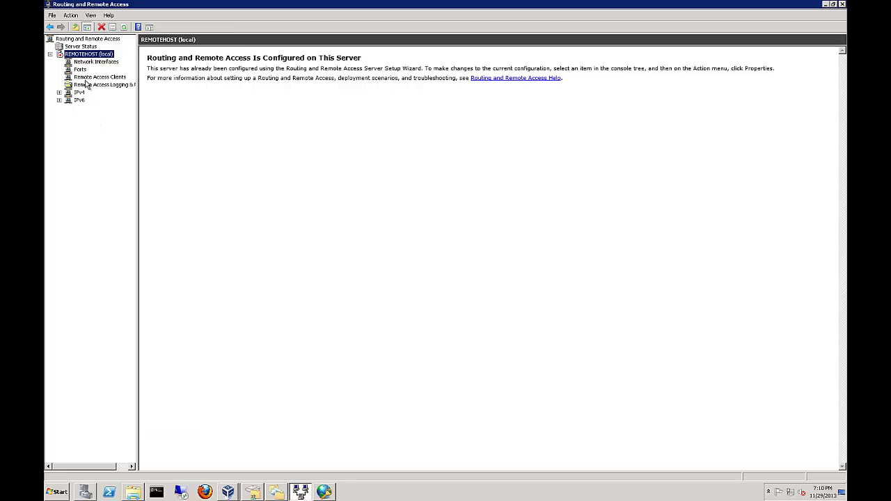
- View the server's network interfaces and open the REMOTEHOST properties
key("Down")
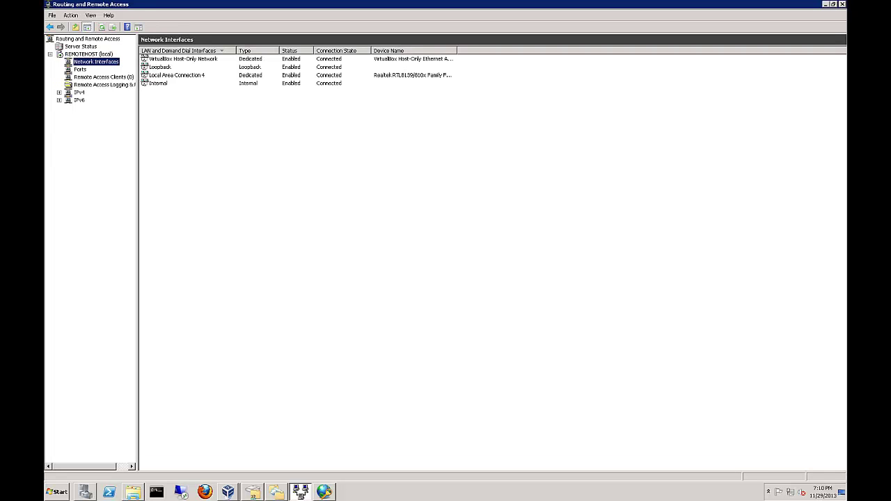
left_click(98, 55)
right_click(97, 55)
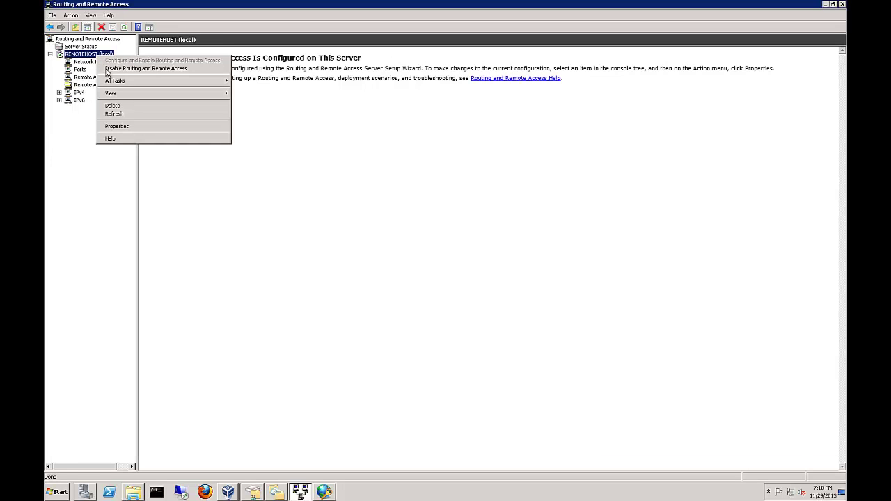
left_click(114, 114)
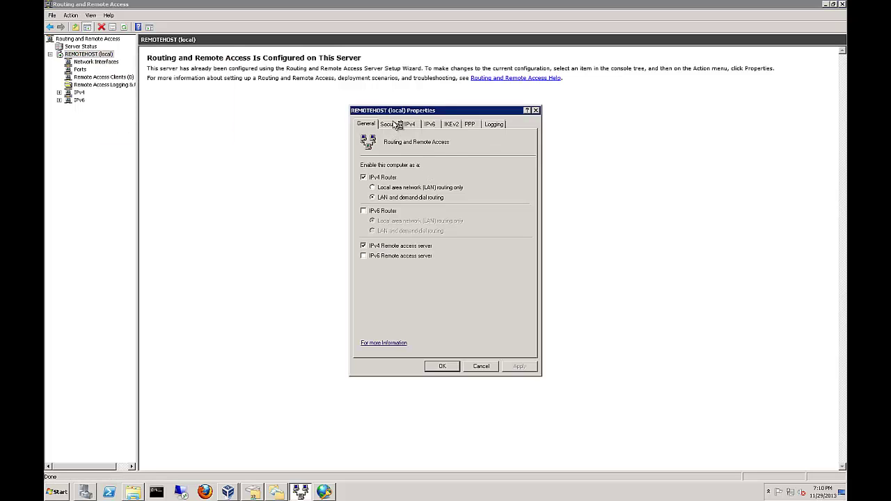
- Examine the server's security properties, including the authentication methods and the custom IPsec policy option for L2TP connections
left_click(390, 124)
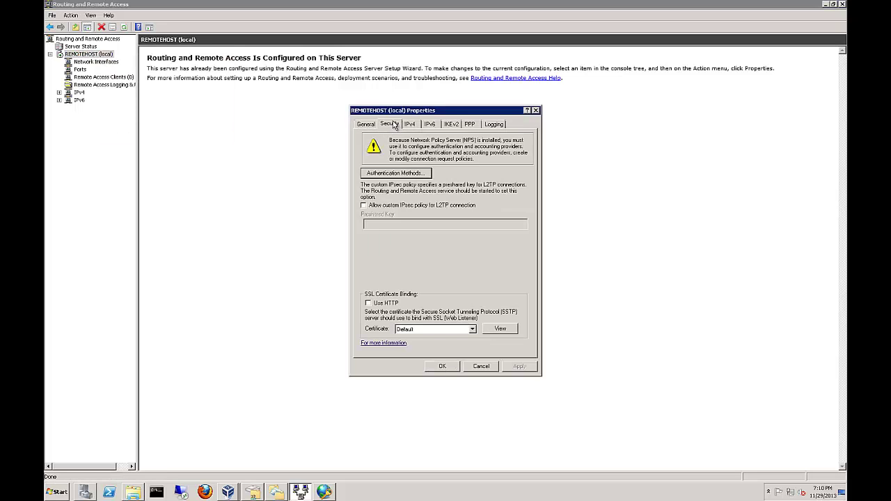
left_click(418, 174)
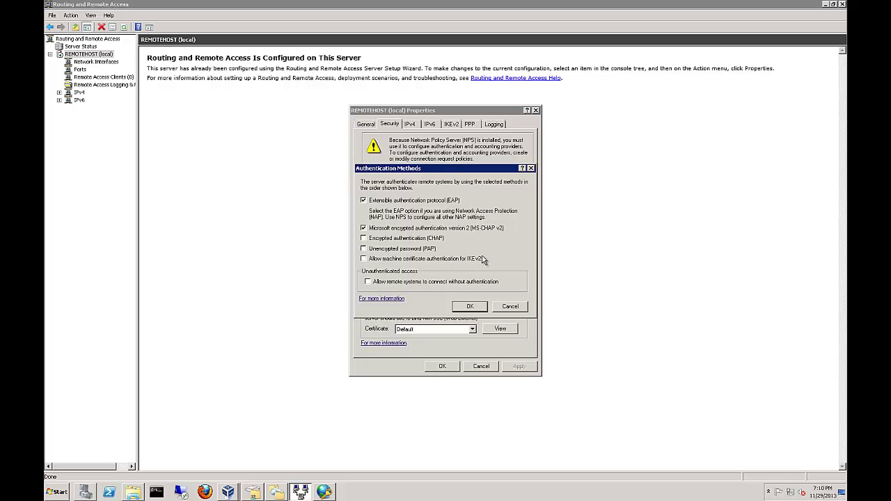
left_click(514, 308)
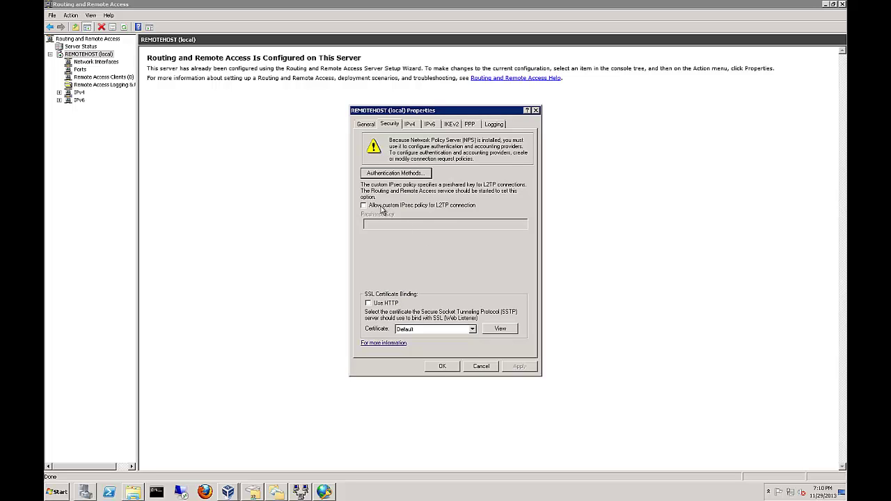
left_click(429, 207)
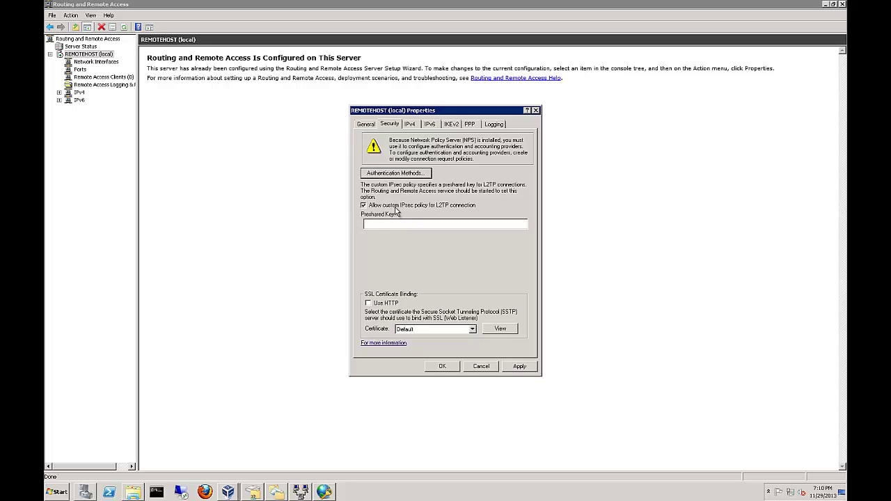
left_click(396, 206)
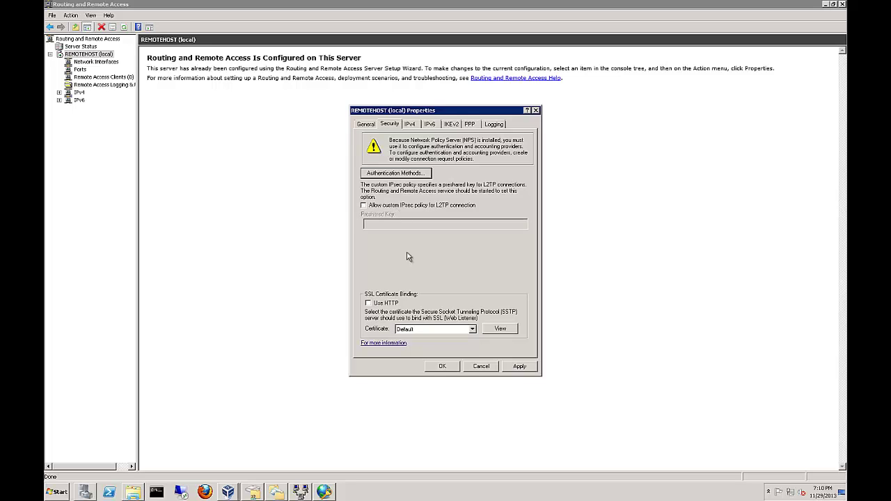
- Try to select the REMOTEHOST - SERVER certificate for the SSL certificate binding
left_click(452, 329)
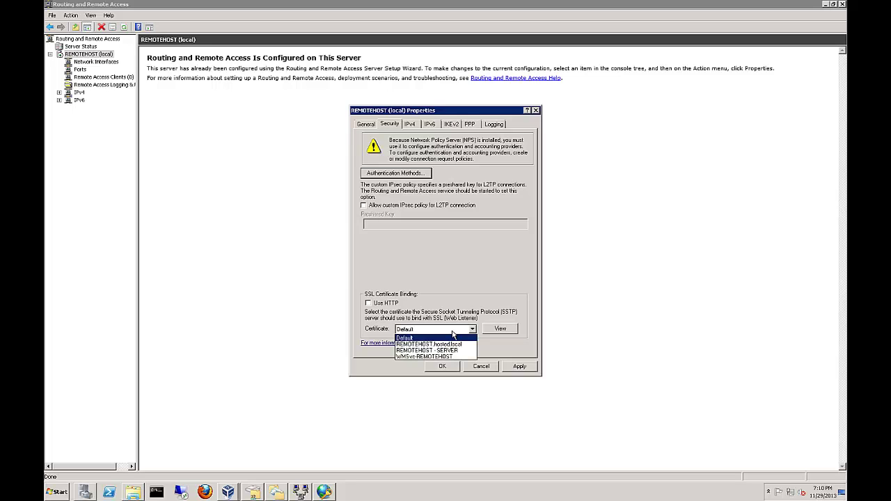
left_click(451, 356)
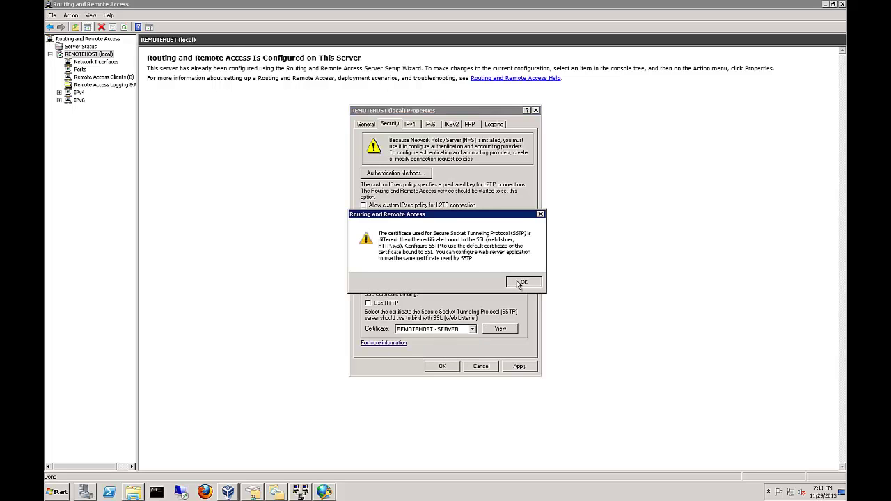
left_click(516, 282)
- Bind the REMOTEHOST.hosted.local certificate for SSTP, view its details, and apply the change with a router restart
left_click(471, 329)
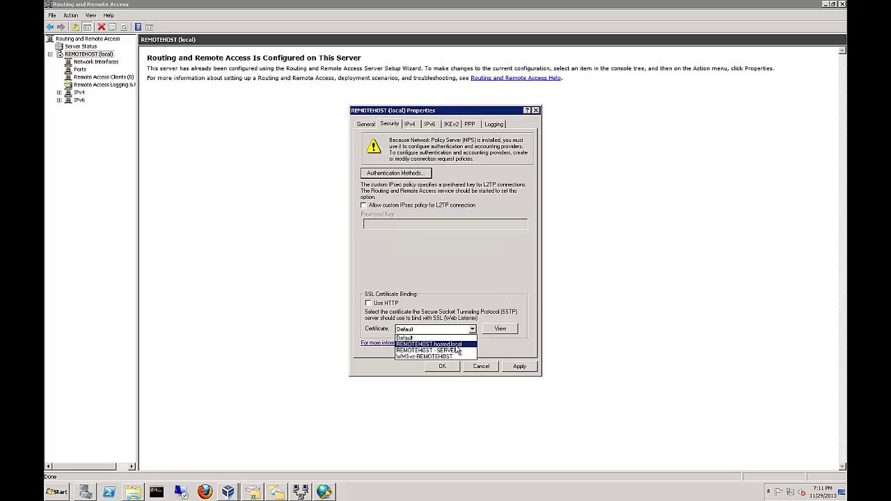
left_click(458, 341)
left_click(497, 329)
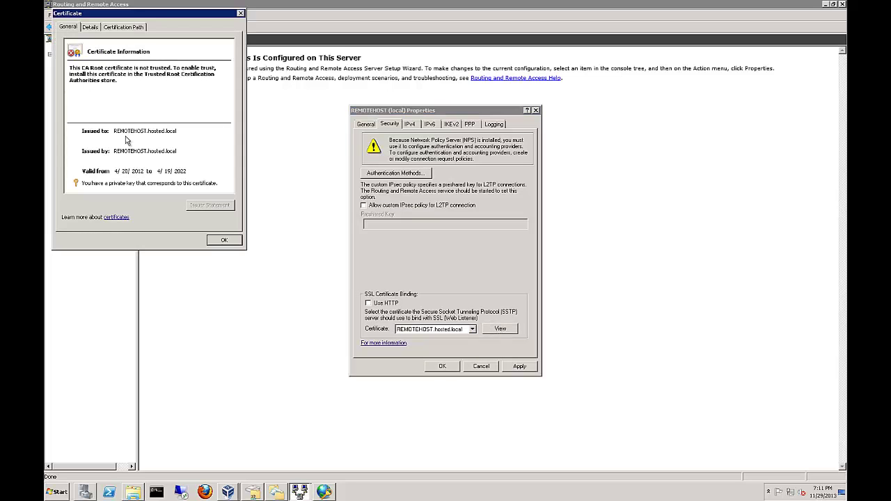
left_click(223, 240)
left_click(520, 366)
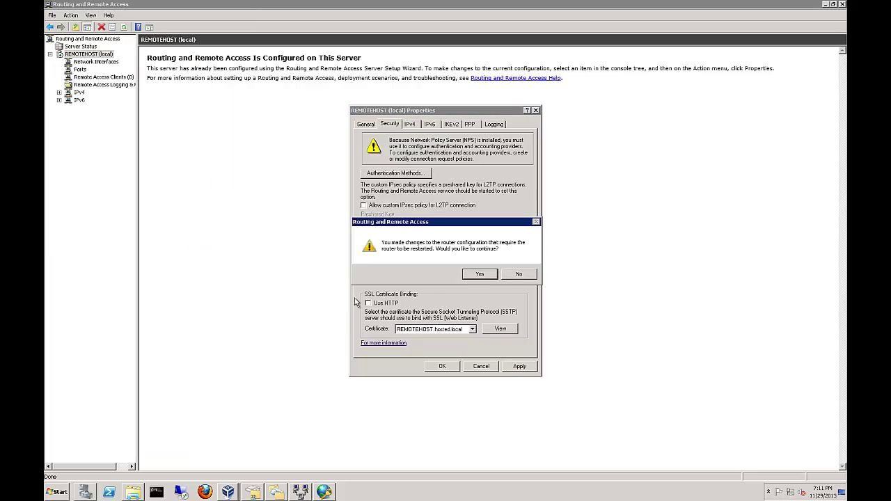
left_click(481, 274)
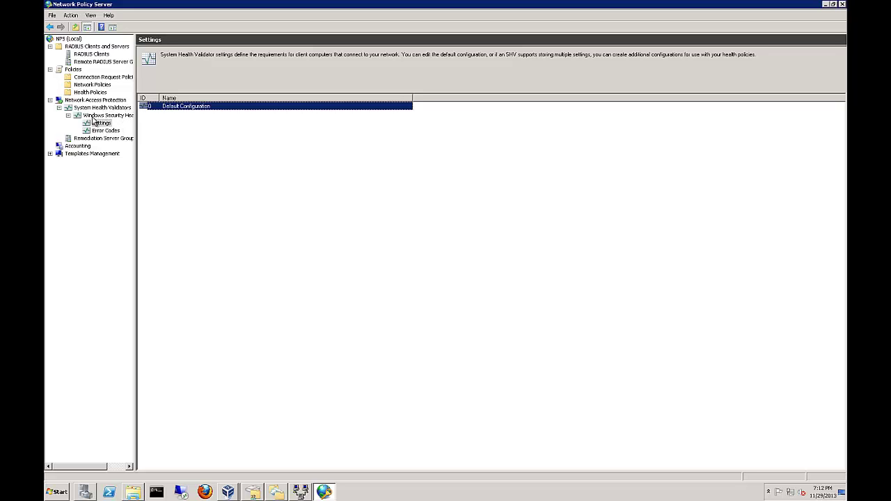
- Review the System Health Validators in Network Policy Server, including the Windows Security Health Validator's error codes and settings
left_click(97, 108)
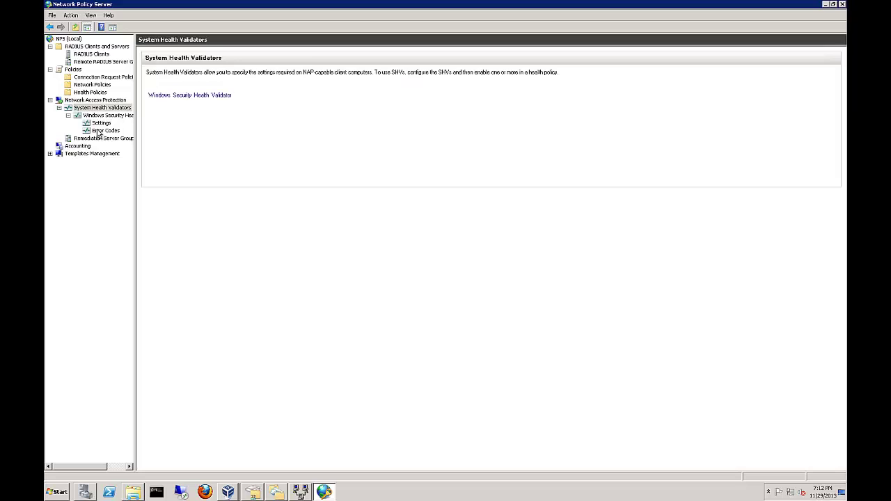
left_click(104, 131)
left_click(101, 123)
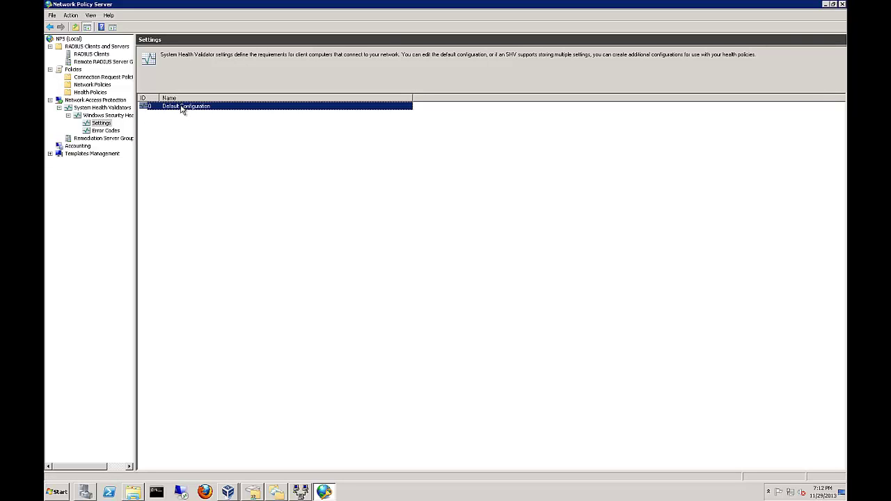
- Examine the Default Configuration's health policy settings for Windows XP and Windows 7/Windows Vista, down to the security updates settings
double_click(185, 107)
left_click_drag(247, 24, 512, 95)
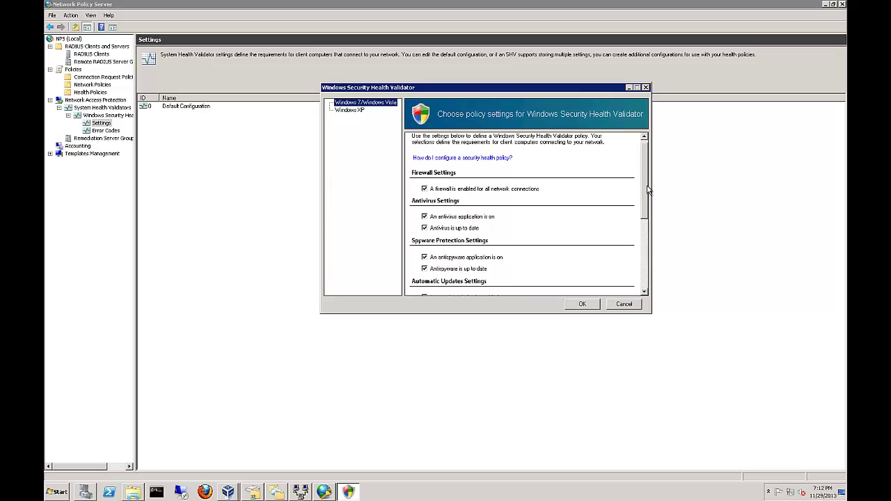
left_click(351, 110)
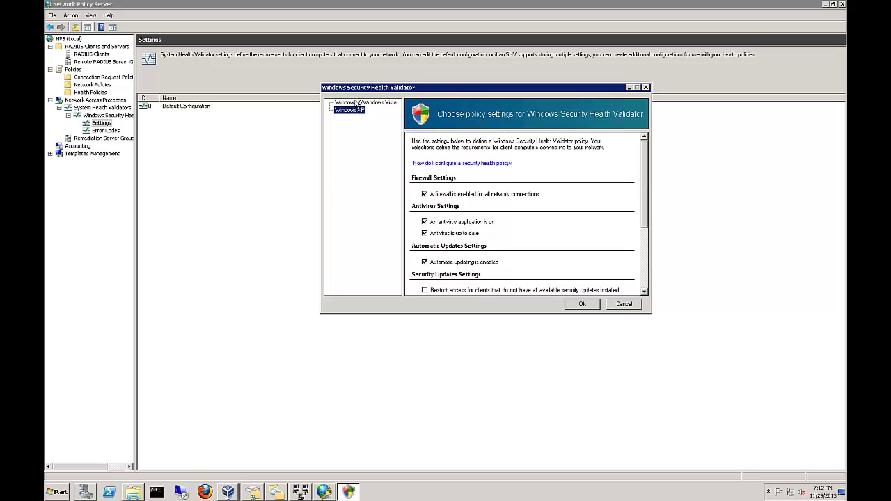
left_click(357, 104)
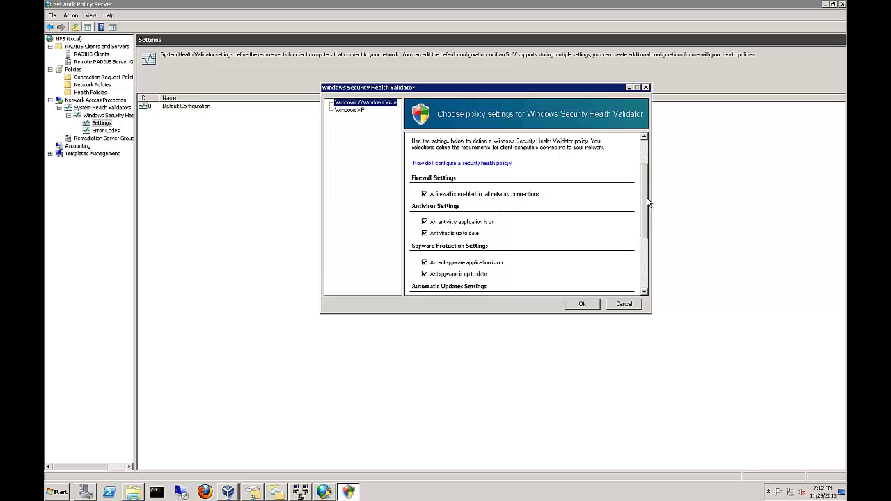
scroll(649, 199, "down", 2)
left_click(643, 137)
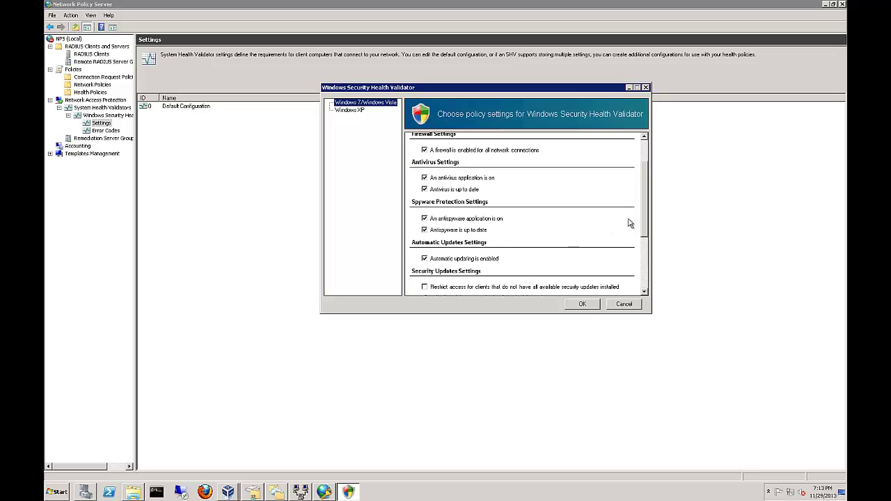
left_click_drag(644, 217, 646, 252)
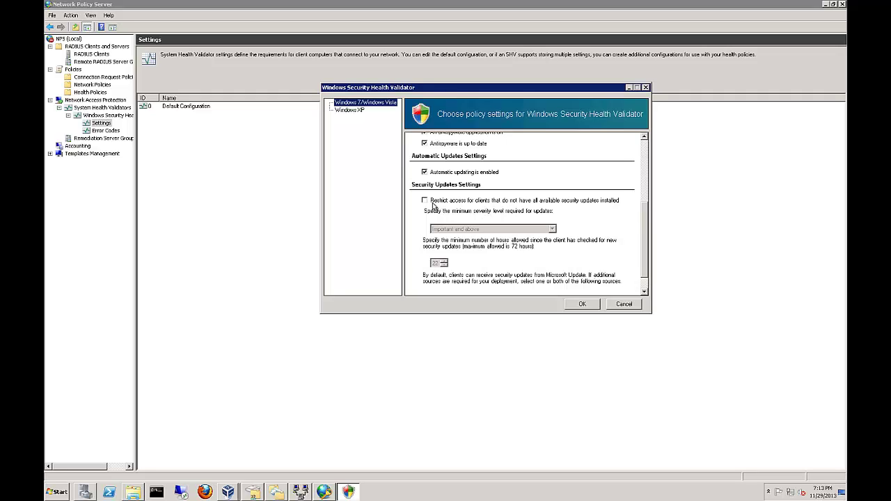
- Try restricting access for Windows 7/Windows Vista clients that lack available security updates, and discard the change
left_click(424, 200)
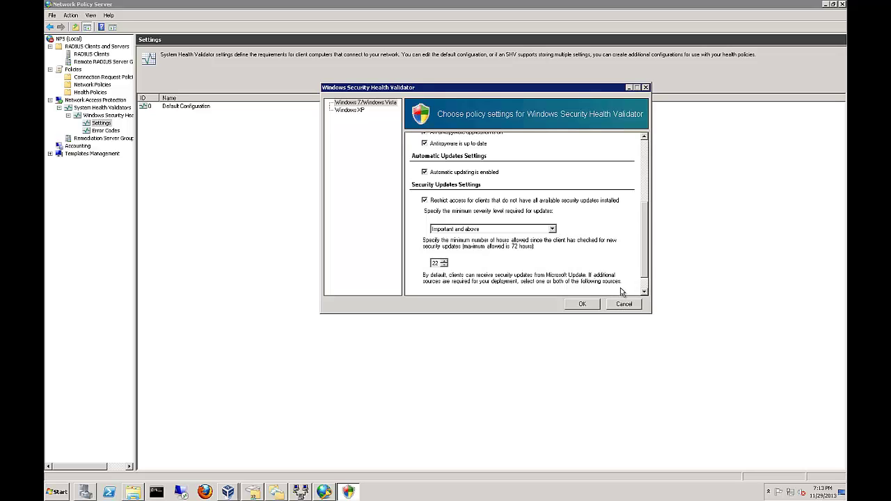
left_click(645, 153)
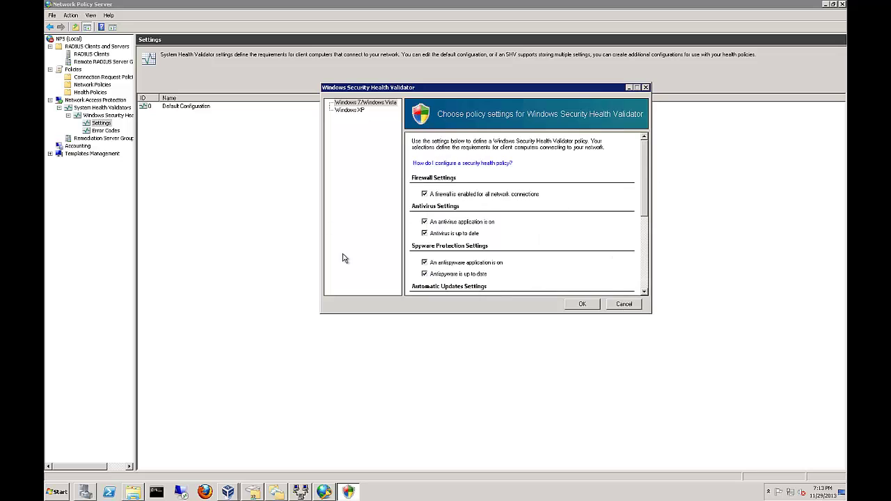
left_click(625, 304)
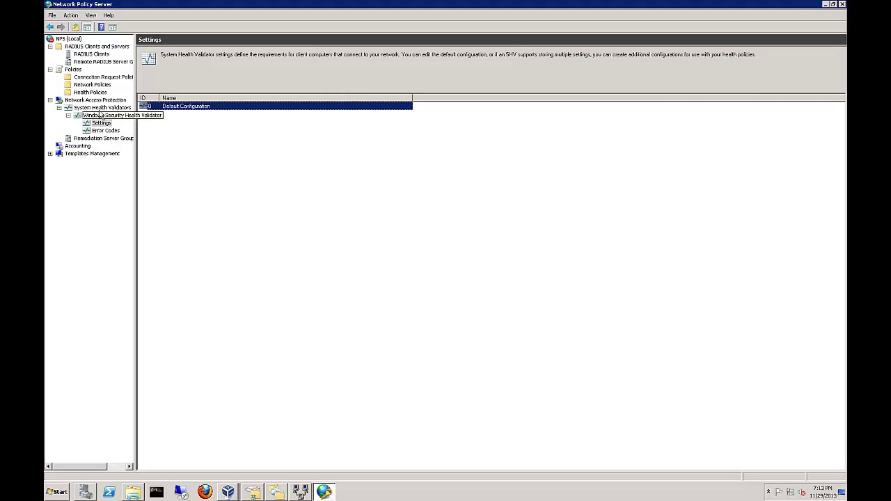
- Create a health policy named test that uses the Windows Security Health Validator with Client passes all SHV checks, and display its conditions
left_click(91, 92)
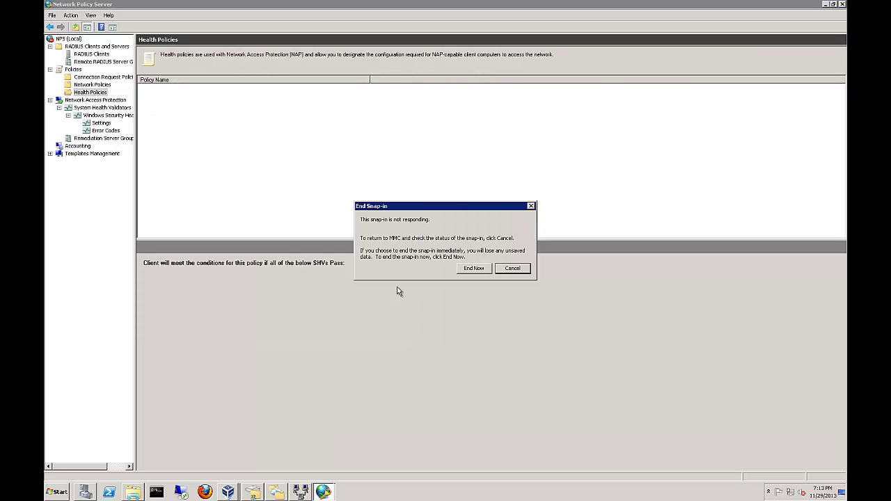
left_click(474, 268)
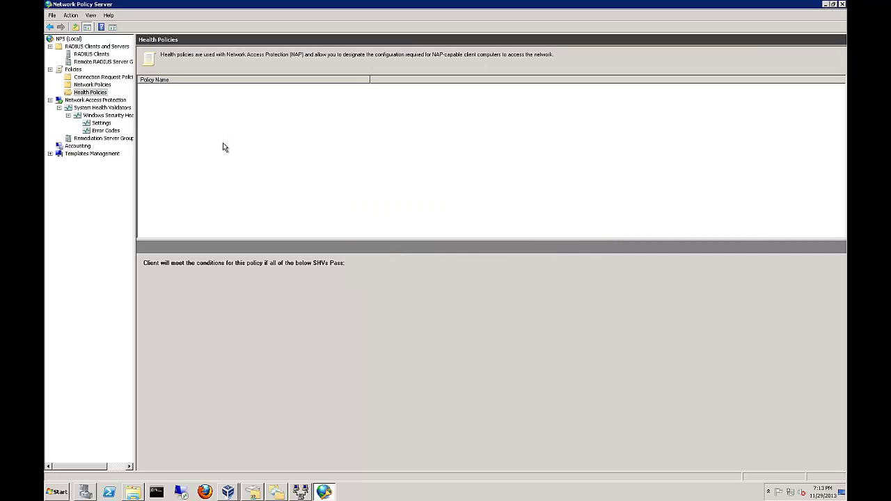
left_click(98, 94)
left_click(103, 130)
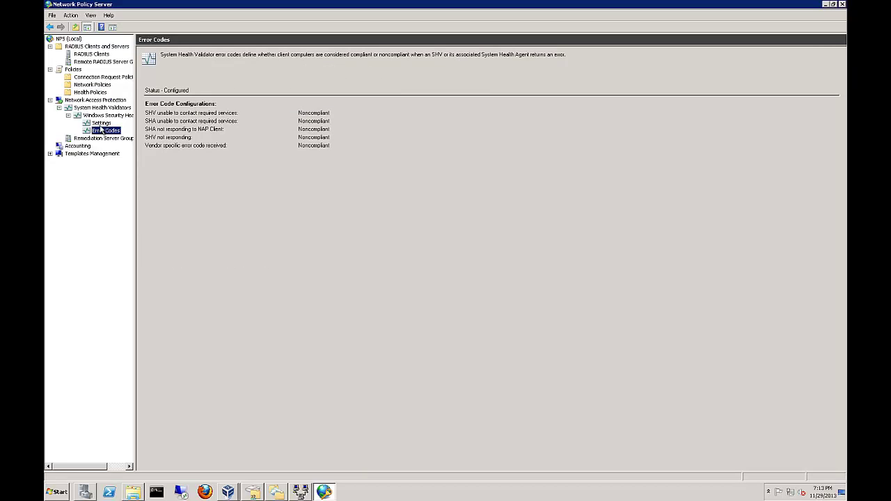
left_click(96, 93)
right_click(97, 94)
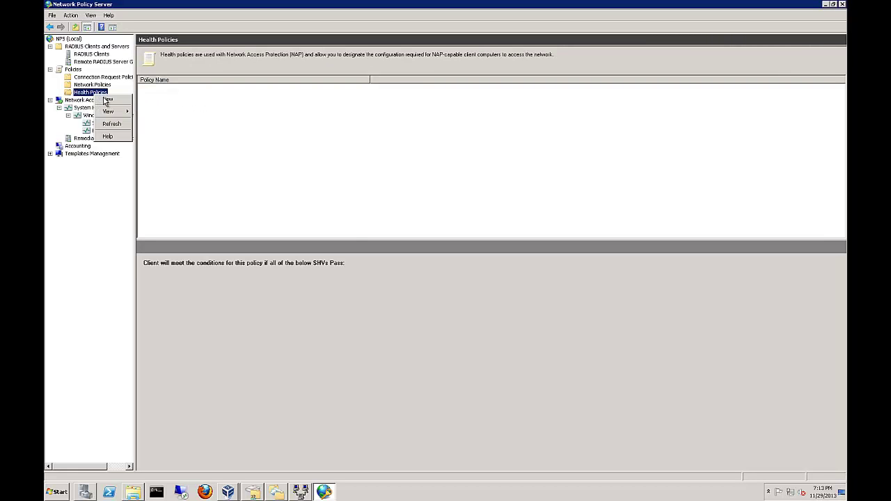
left_click(105, 100)
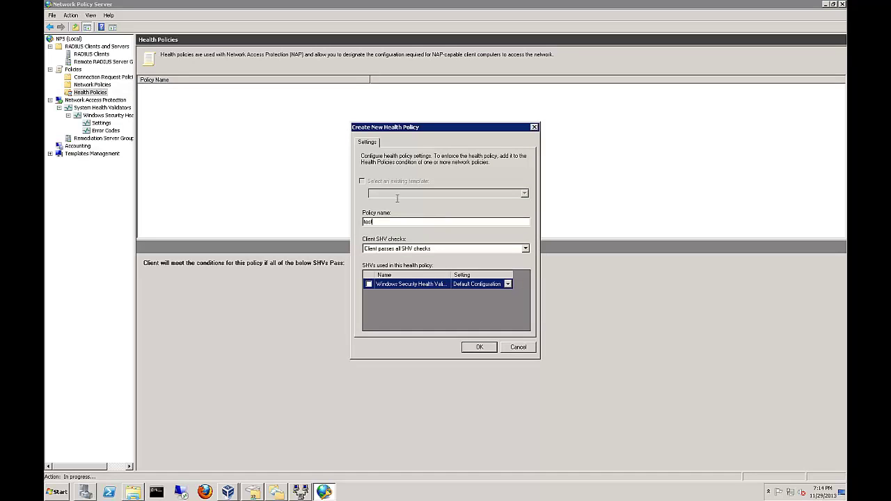
left_click(369, 284)
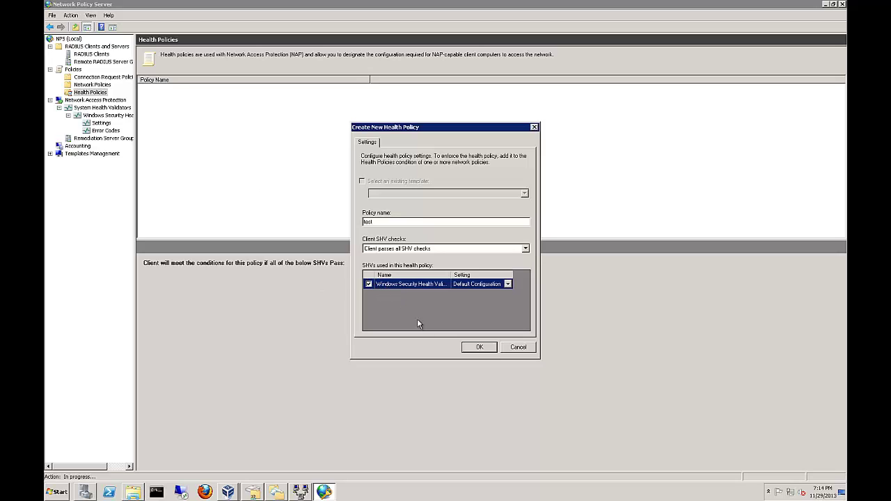
left_click(479, 347)
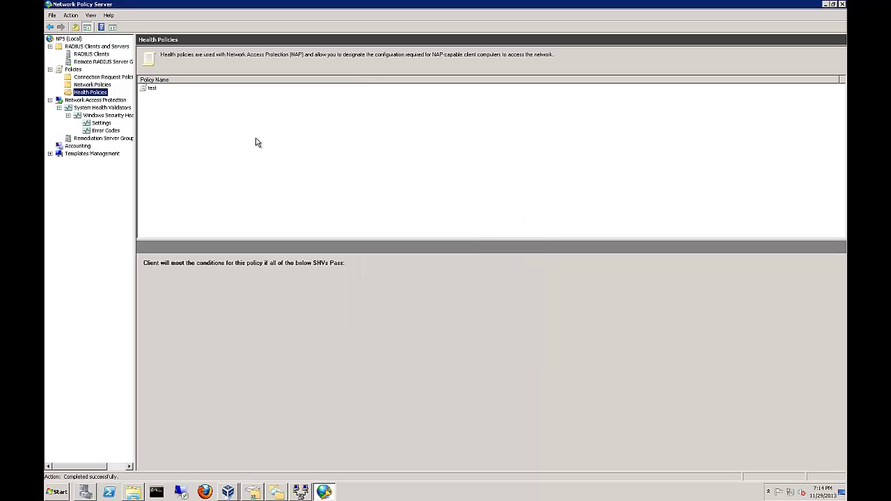
left_click(150, 88)
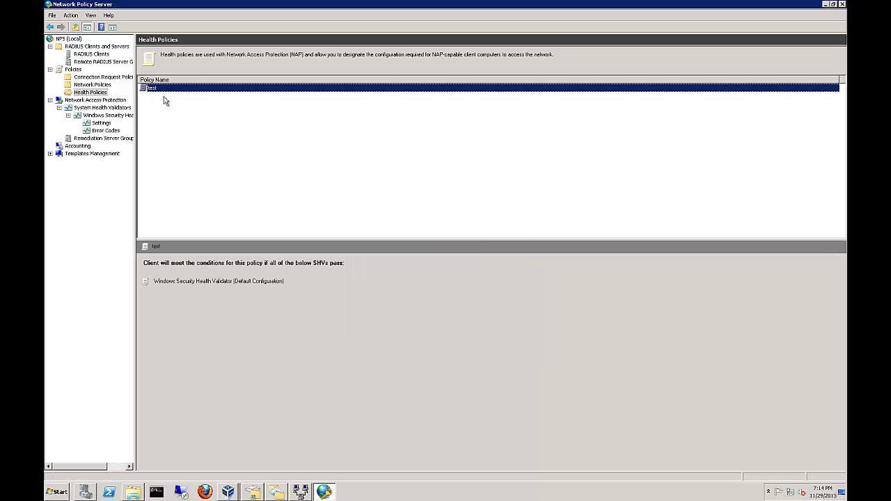
- Review the NAP Enforcement, Extended State, IP Filters and Encryption settings of the Connections to Microsoft Routing and Remote Access server network policy
left_click(92, 85)
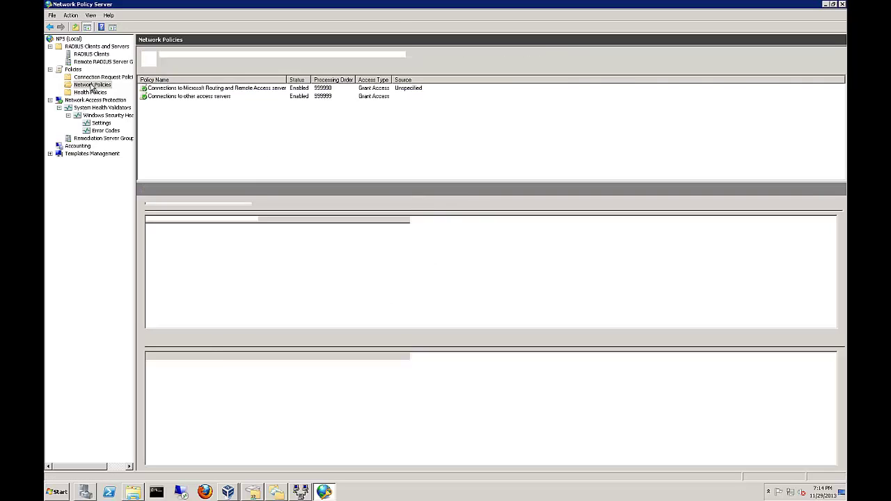
double_click(197, 89)
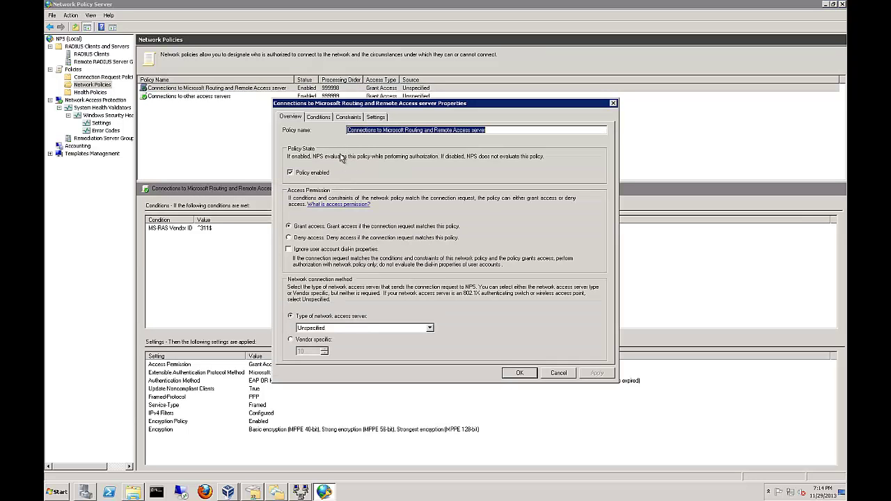
left_click(374, 117)
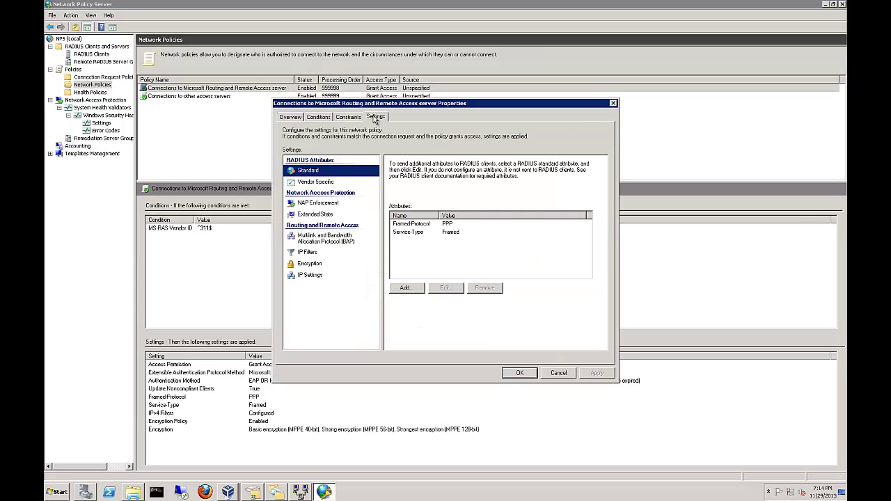
left_click(332, 205)
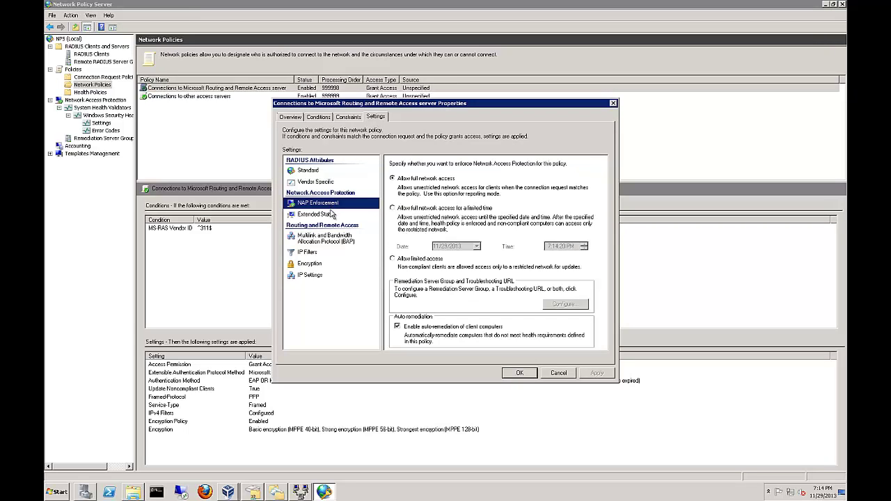
left_click(322, 215)
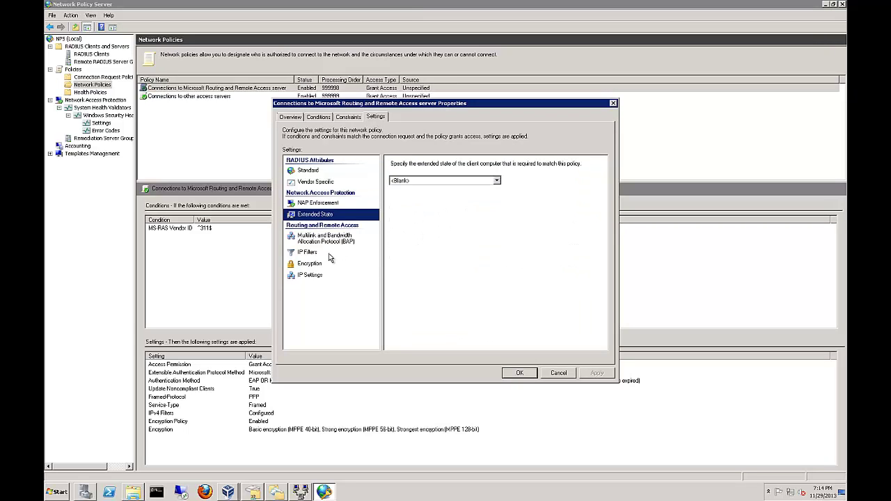
left_click(312, 254)
left_click(313, 265)
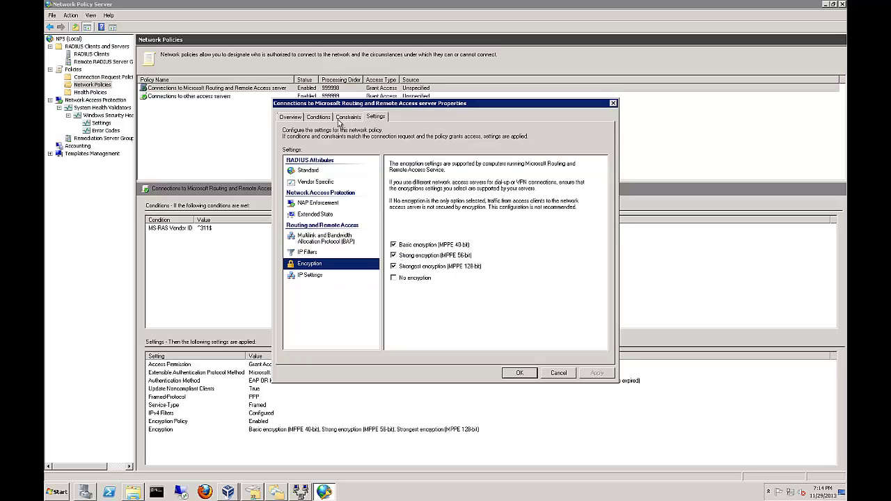
- Review the same network policy's constraints, conditions and access permission options, and close its properties without saving
left_click(343, 117)
left_click(324, 118)
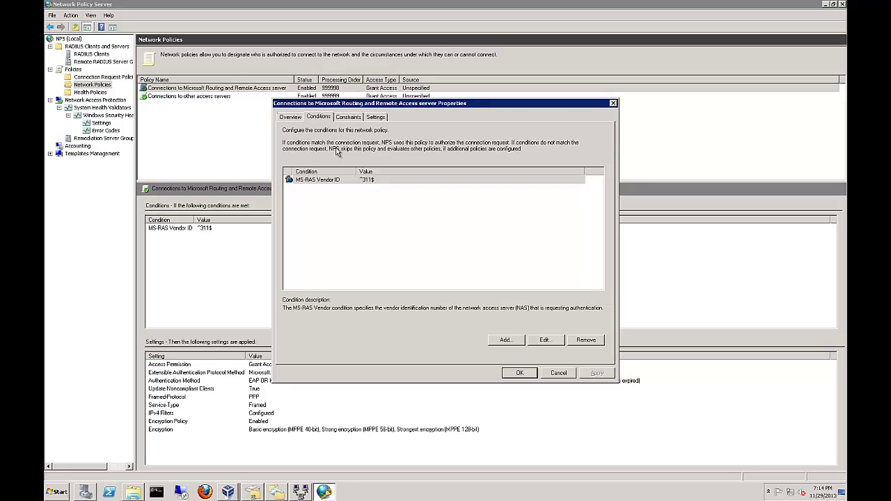
left_click(300, 117)
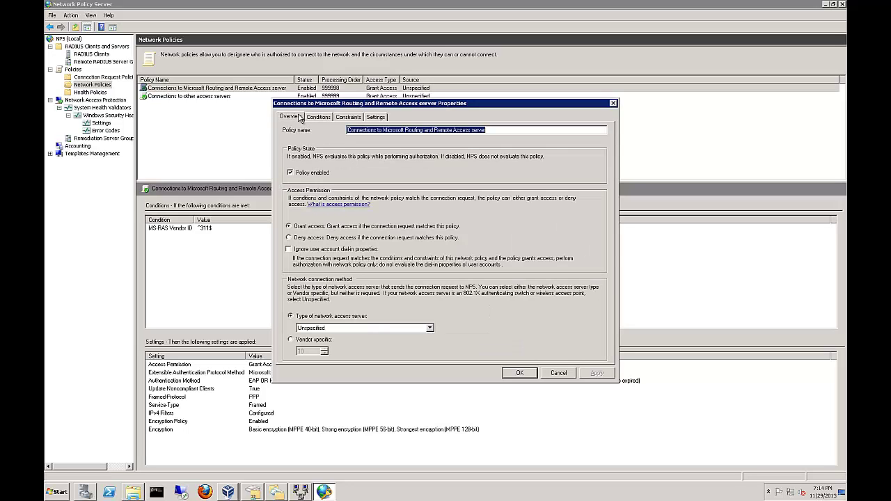
left_click(304, 238)
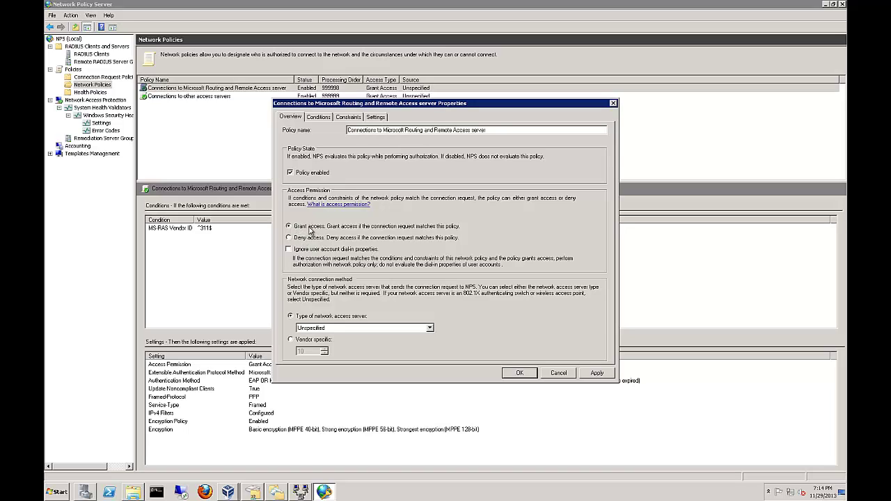
left_click(558, 372)
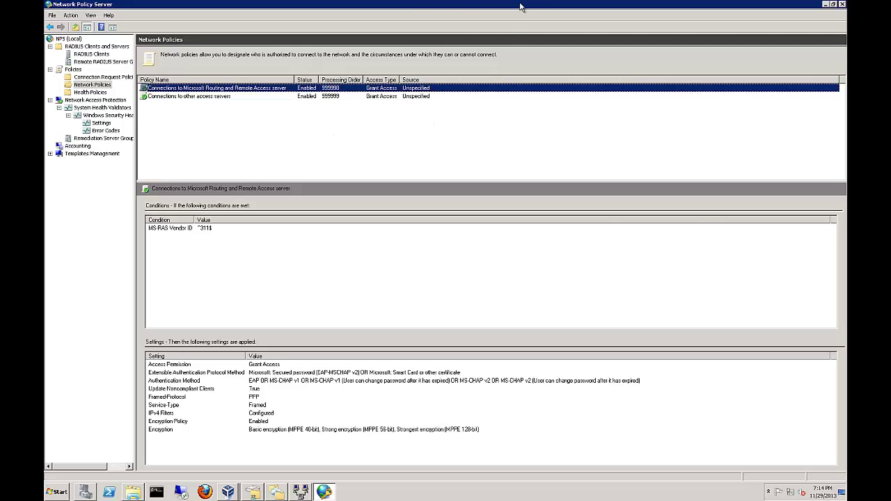
mouse_move(522, 5)
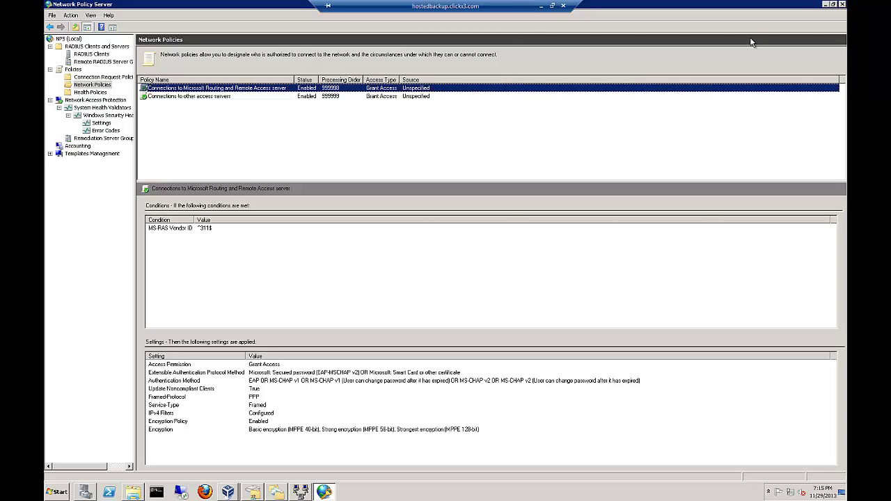